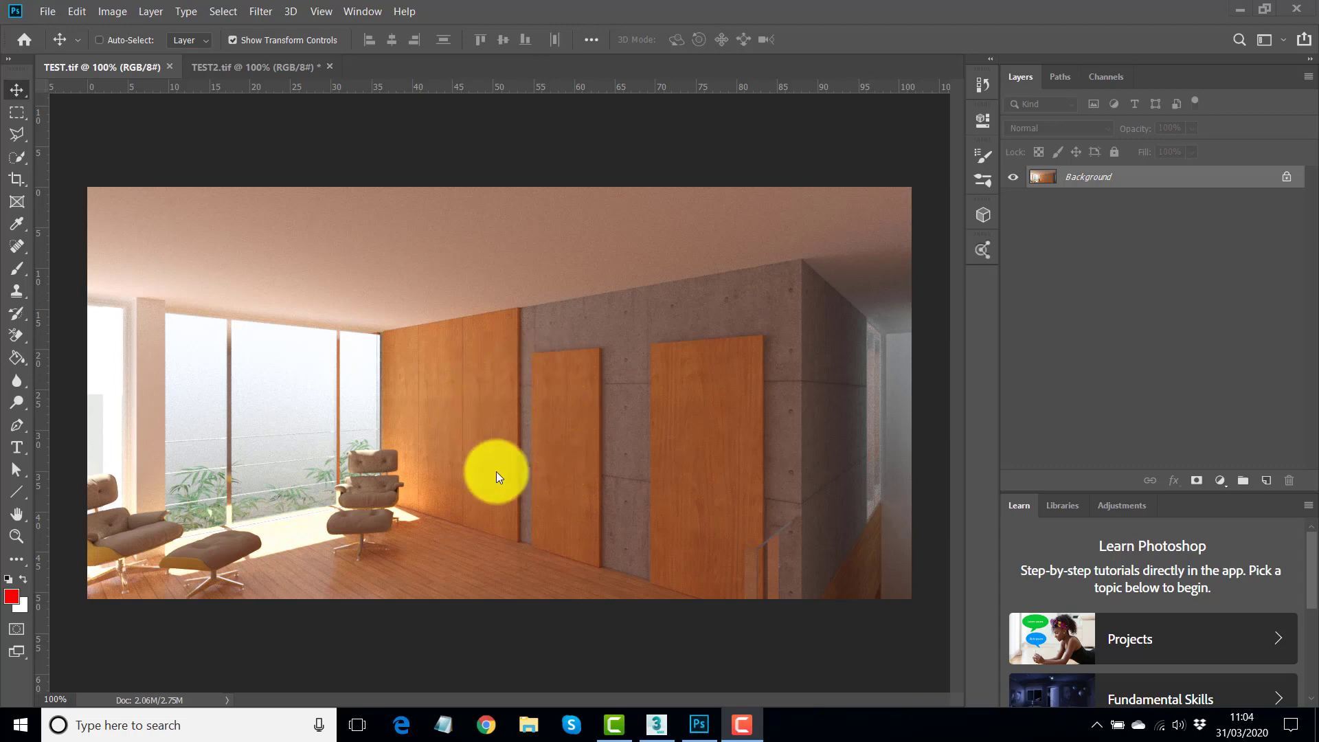
- Compare the TEST2.tif and TEST.tif renders, then quit Photoshop
{"action": "left_click", "coordinate": [251, 68]}
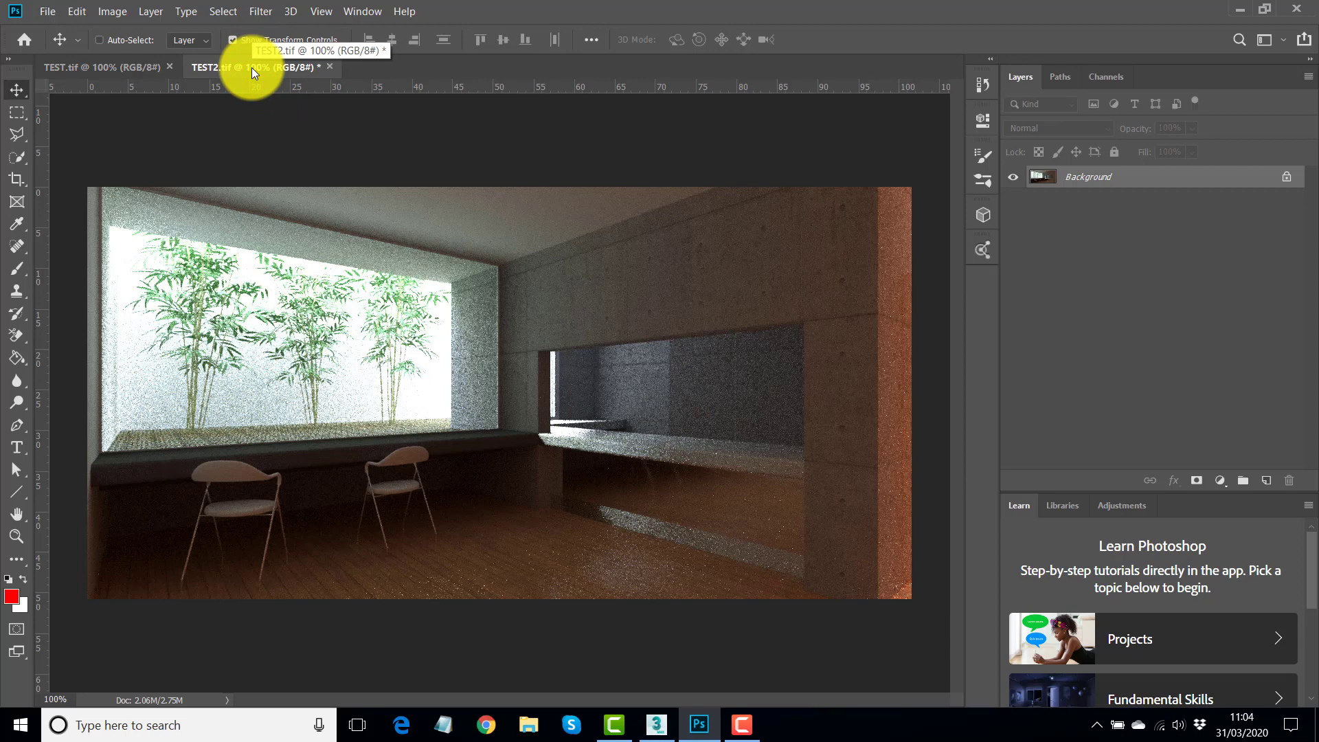
{"action": "left_click", "coordinate": [129, 68]}
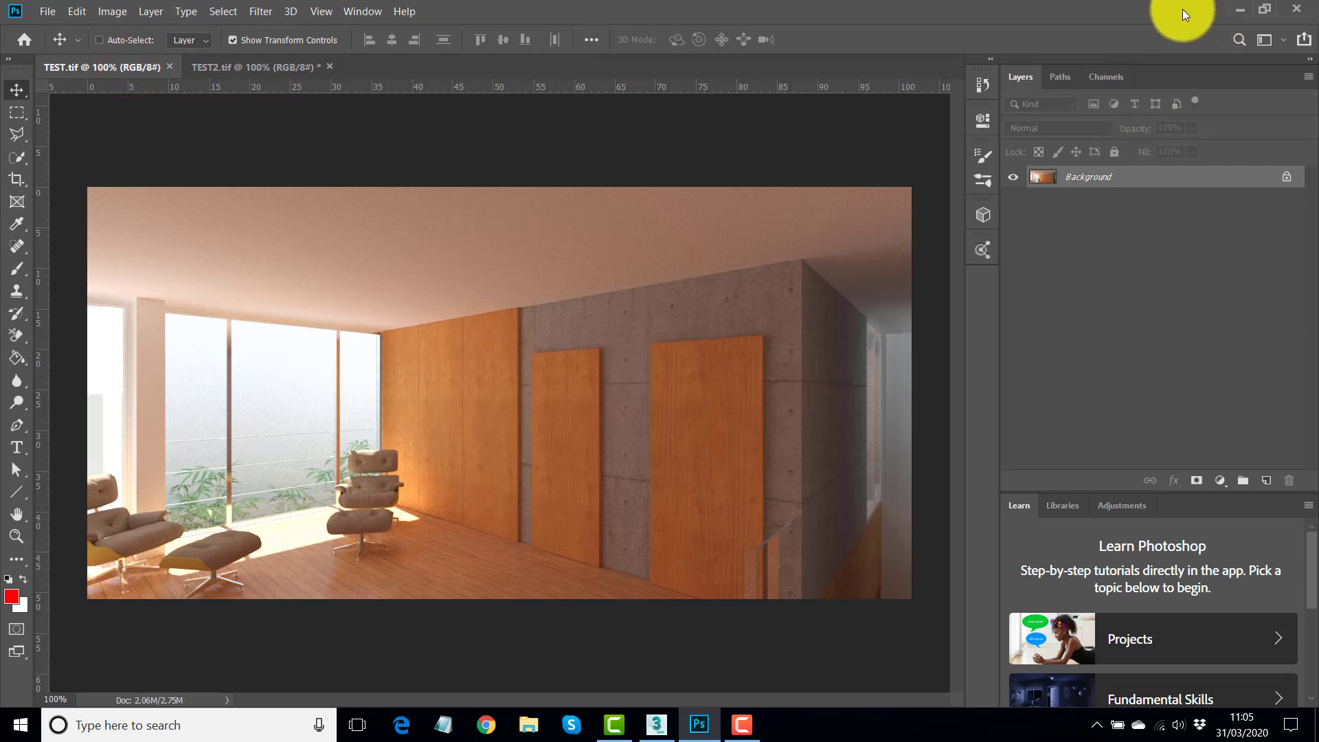
{"action": "left_click", "coordinate": [1298, 10]}
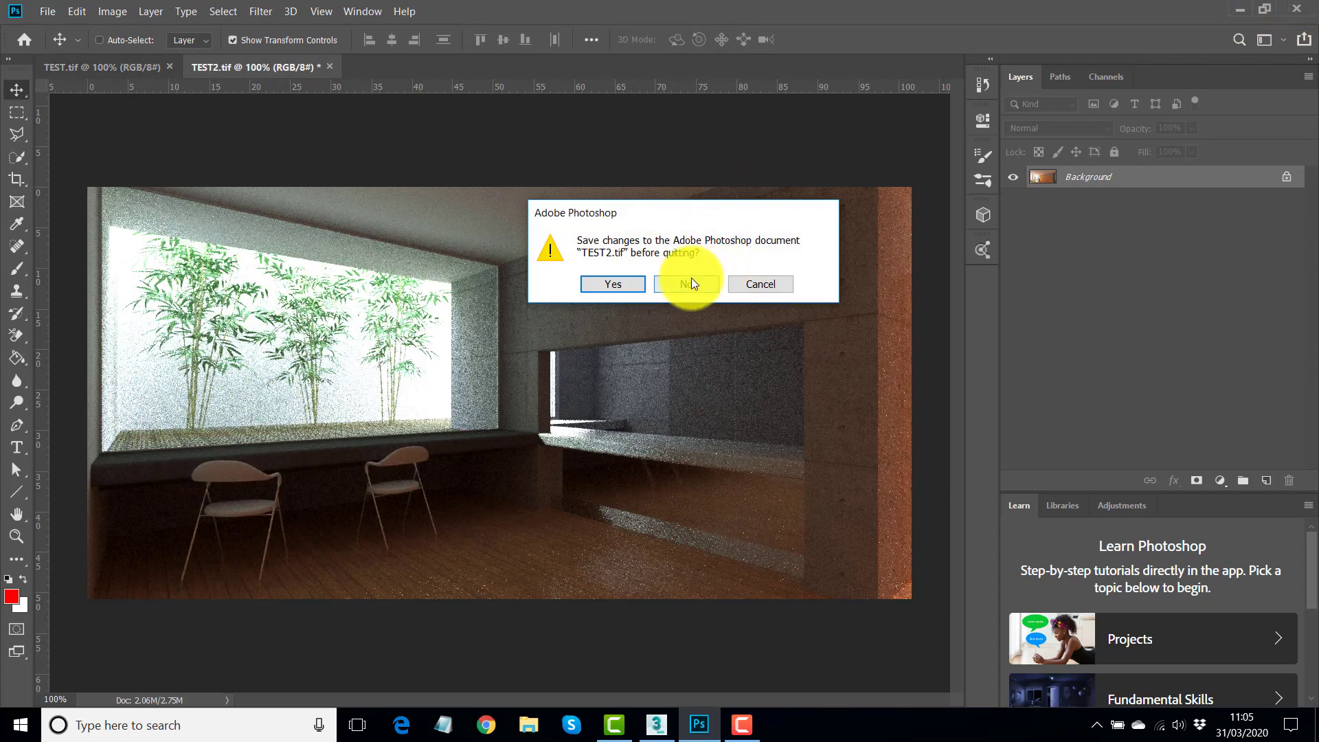
- Decline saving TEST2.tif so Photoshop closes and the empty 3ds Max scene appears
{"action": "left_click", "coordinate": [687, 284]}
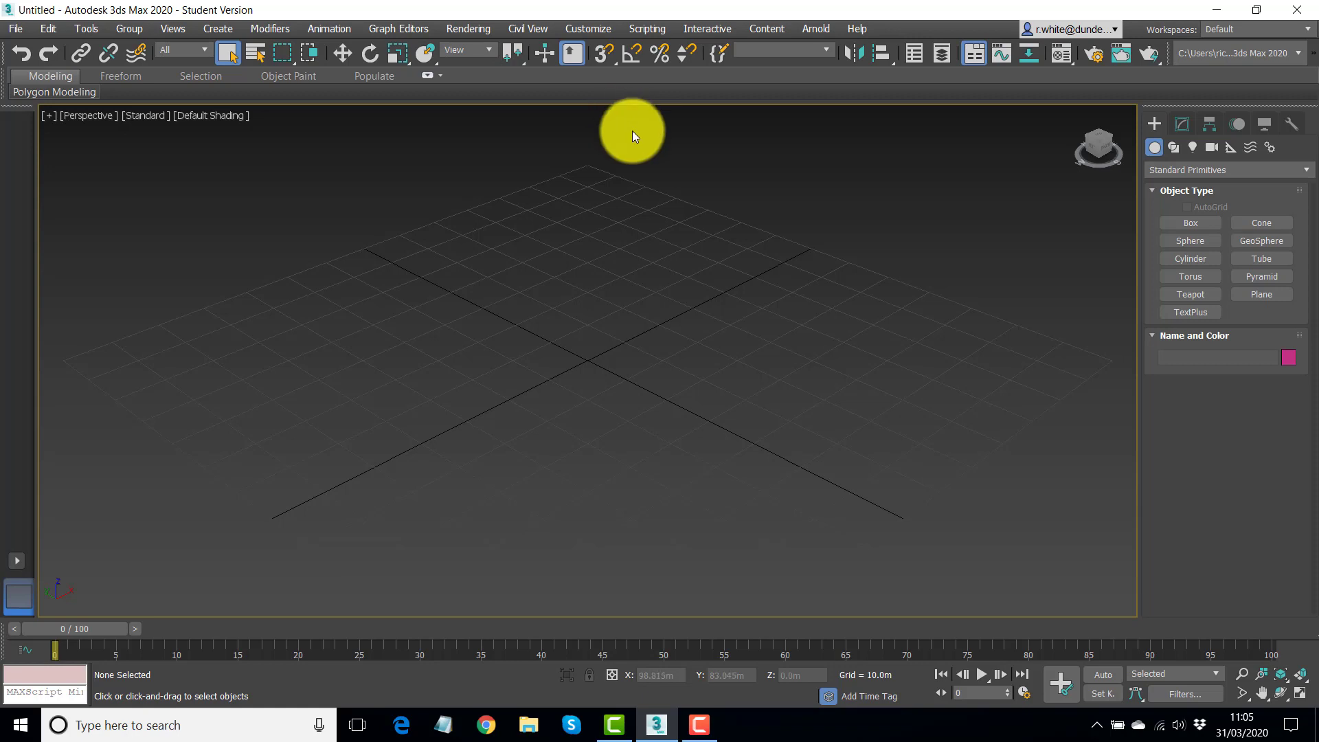
- Set display units to Metric Meters and confirm the system unit scale of 1 Unit = 1.0 Meters
{"action": "left_click", "coordinate": [589, 30]}
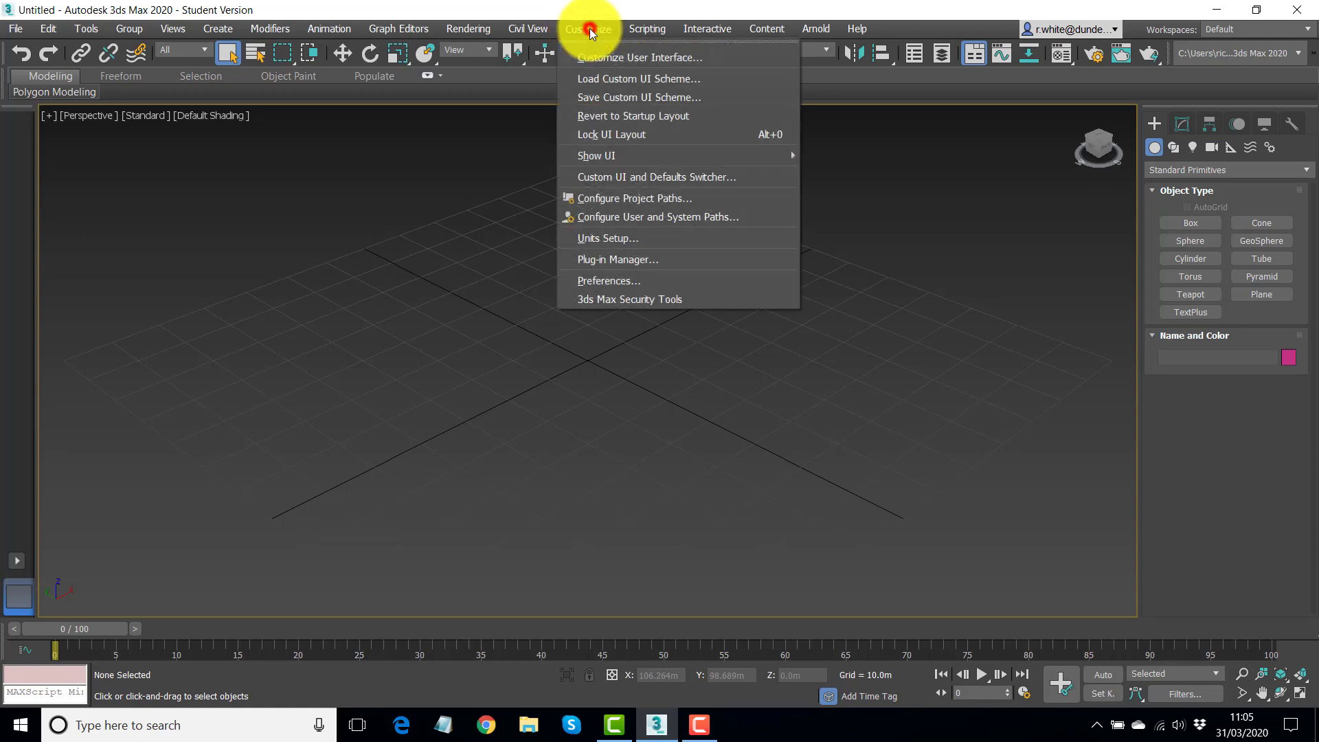
{"action": "left_click", "coordinate": [624, 237]}
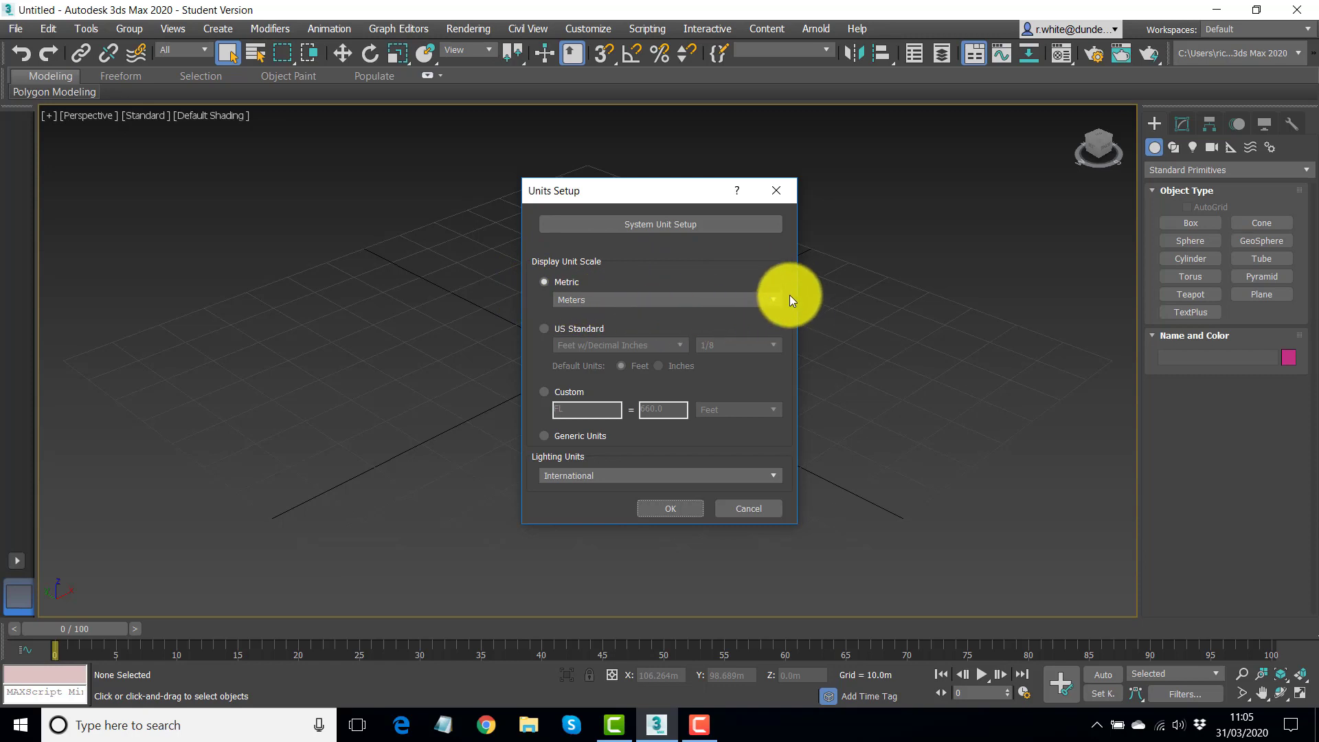
{"action": "left_click", "coordinate": [676, 225]}
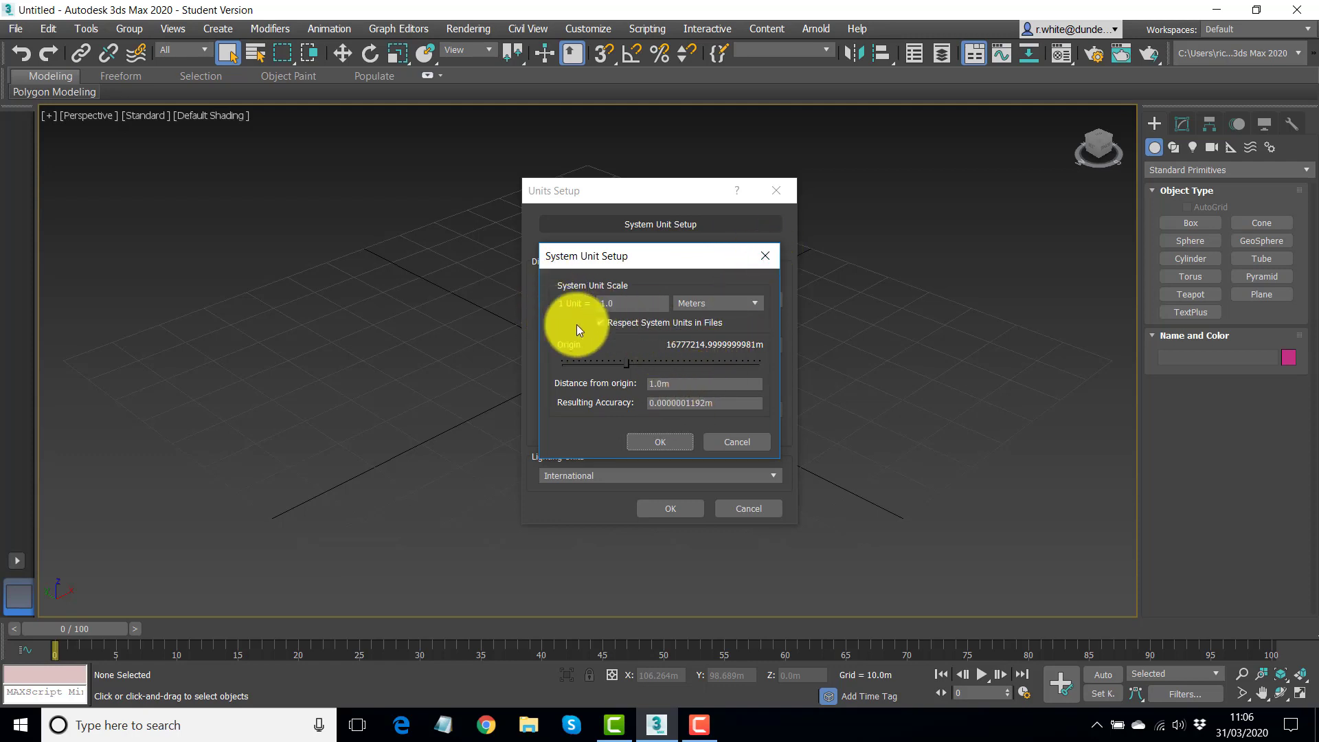
{"action": "left_click", "coordinate": [658, 440]}
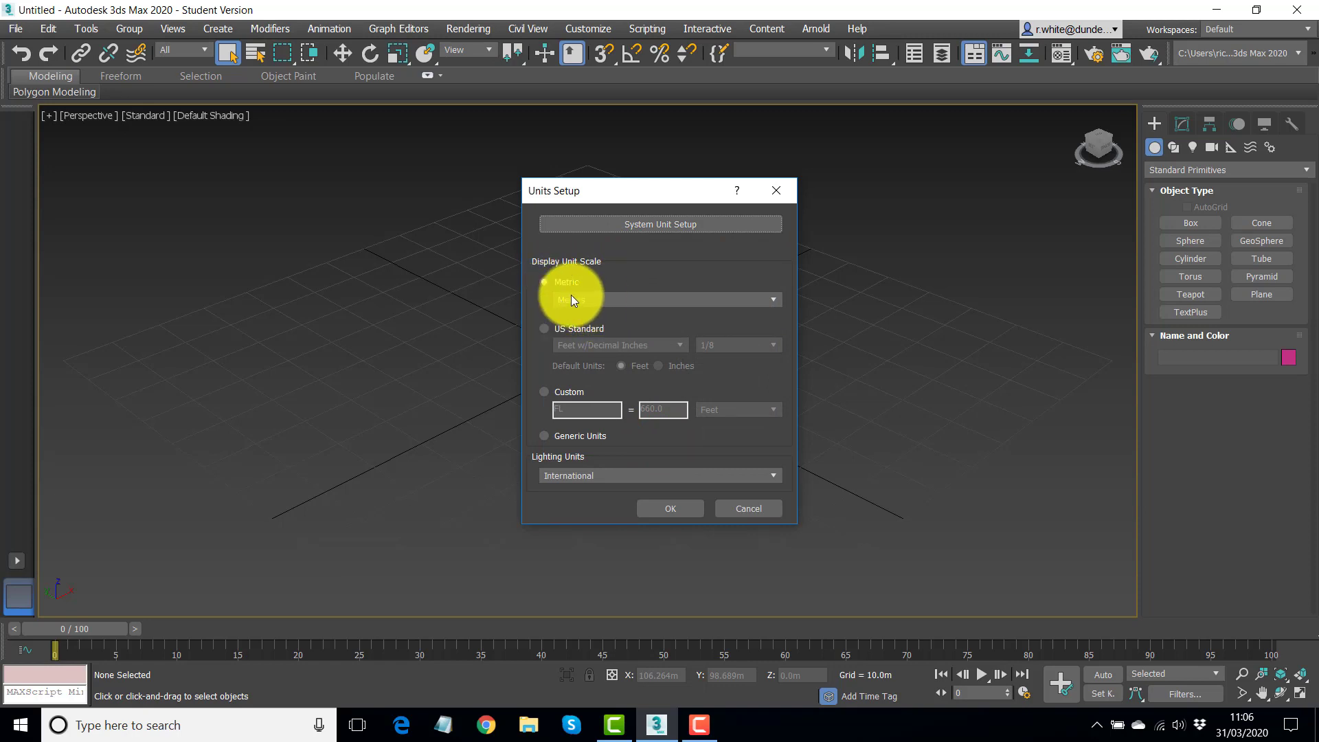
{"action": "left_click", "coordinate": [684, 508]}
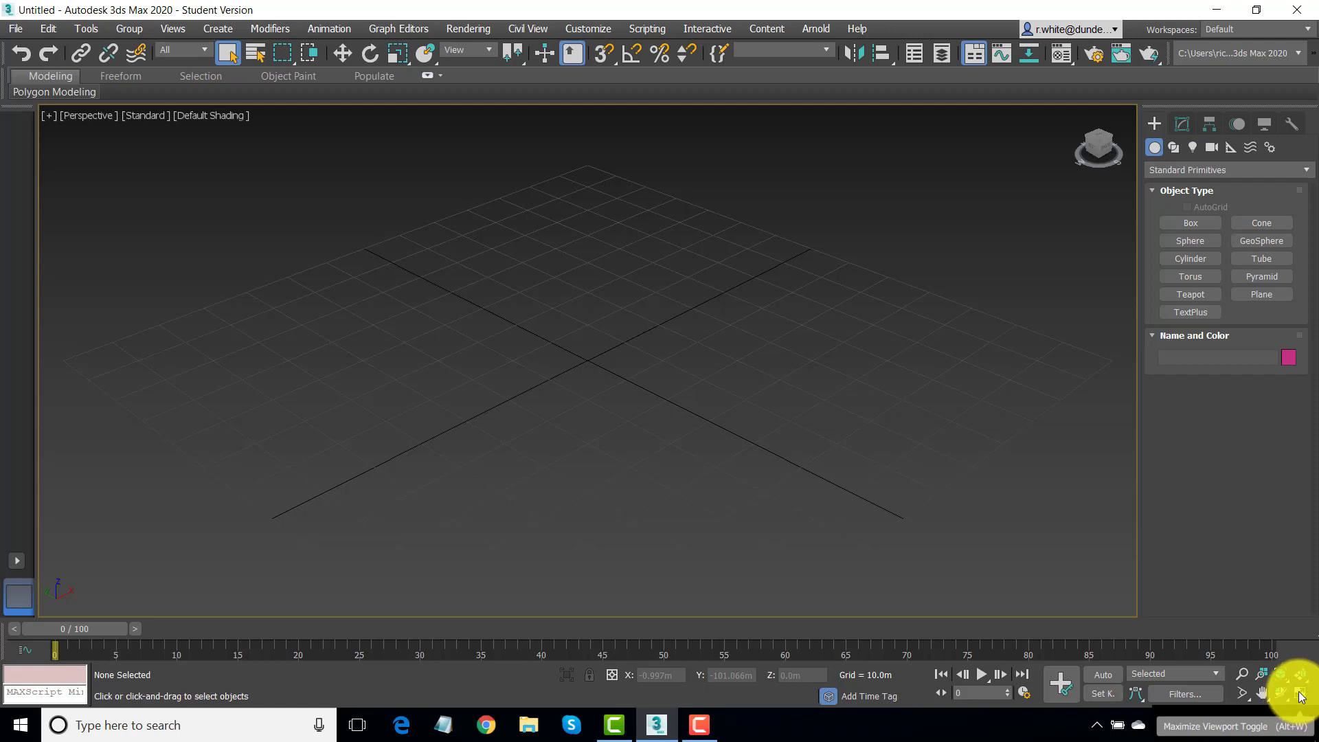
- Restore four views, briefly maximize the Left view, then maximize the Top view instead
{"action": "left_click", "coordinate": [1300, 696]}
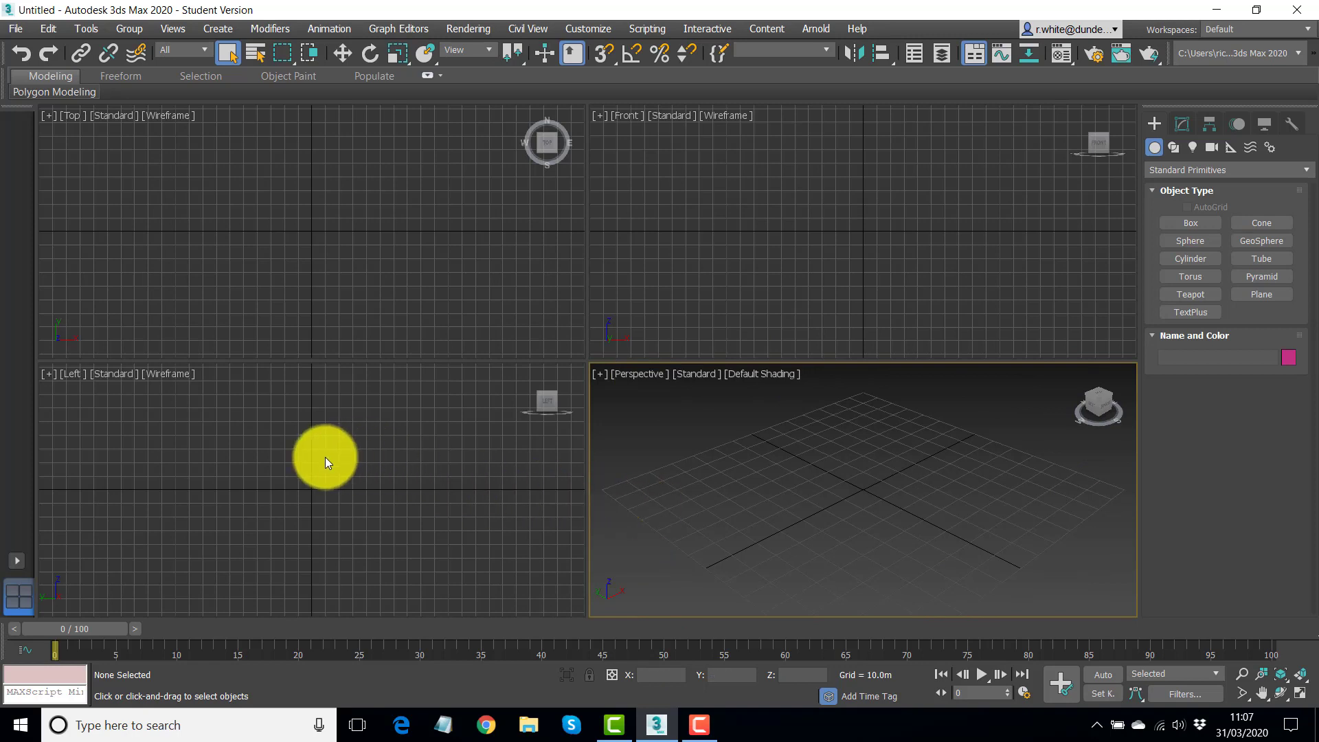
{"action": "left_click", "coordinate": [326, 462]}
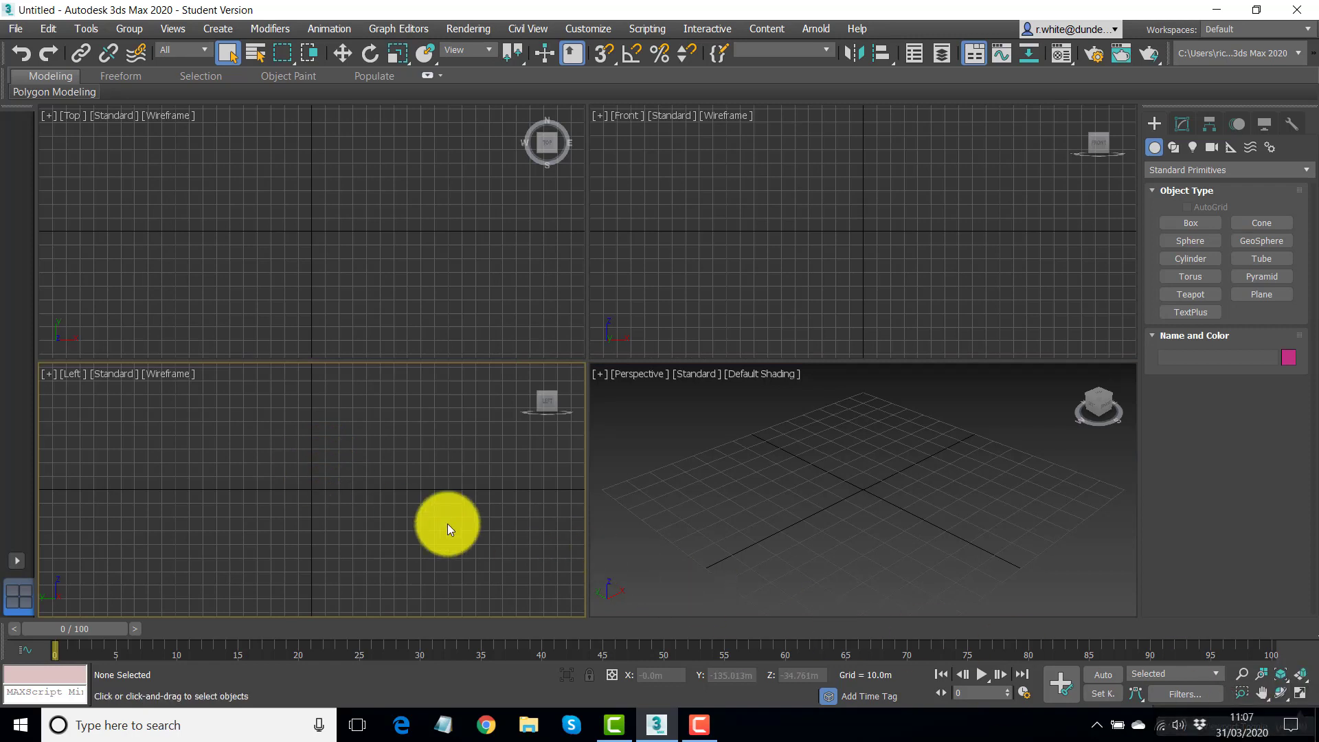
{"action": "left_click", "coordinate": [1298, 693]}
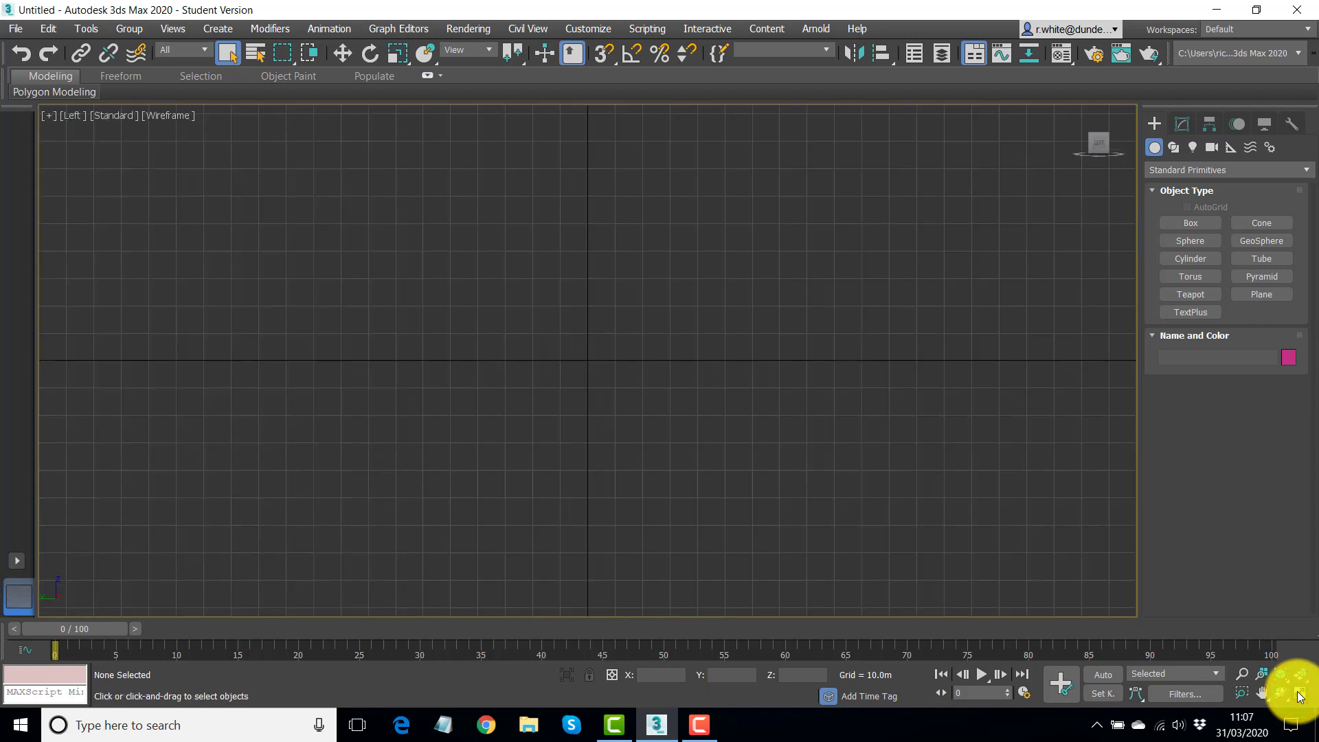
{"action": "left_click", "coordinate": [1298, 695]}
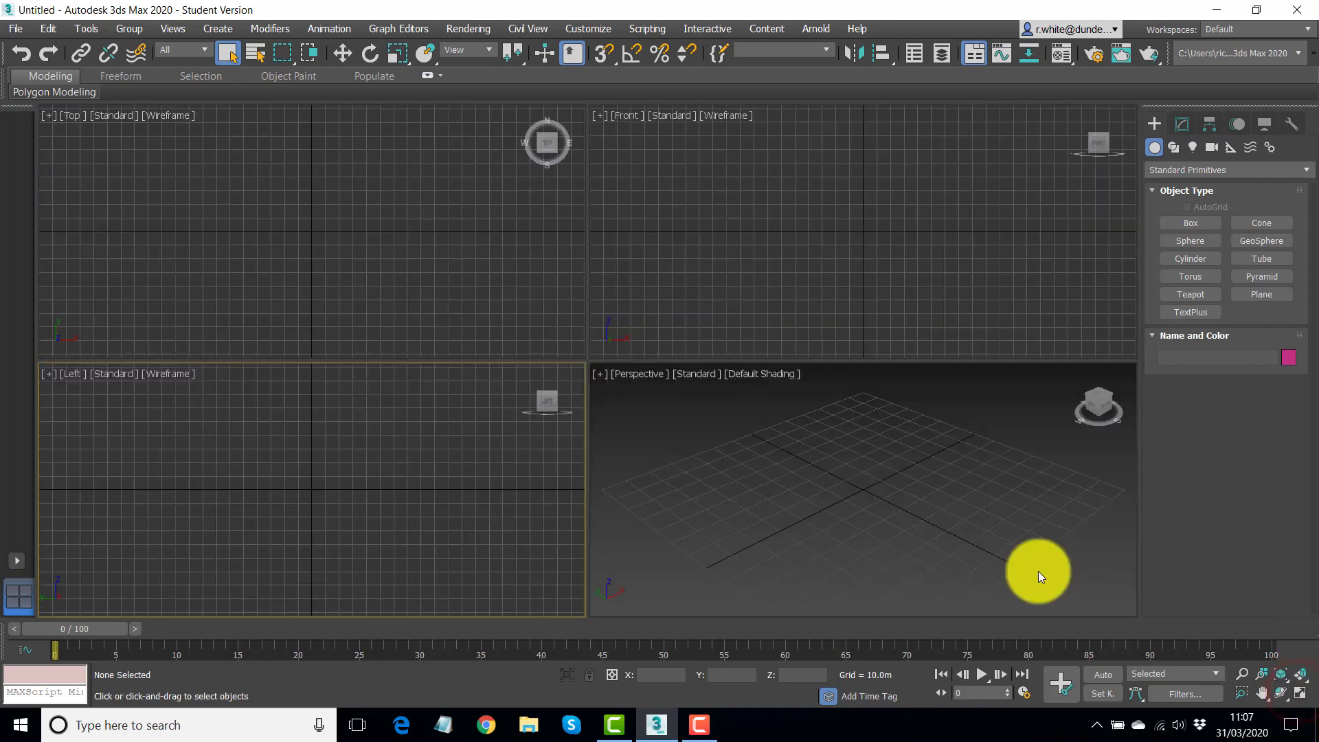
{"action": "left_click", "coordinate": [499, 294]}
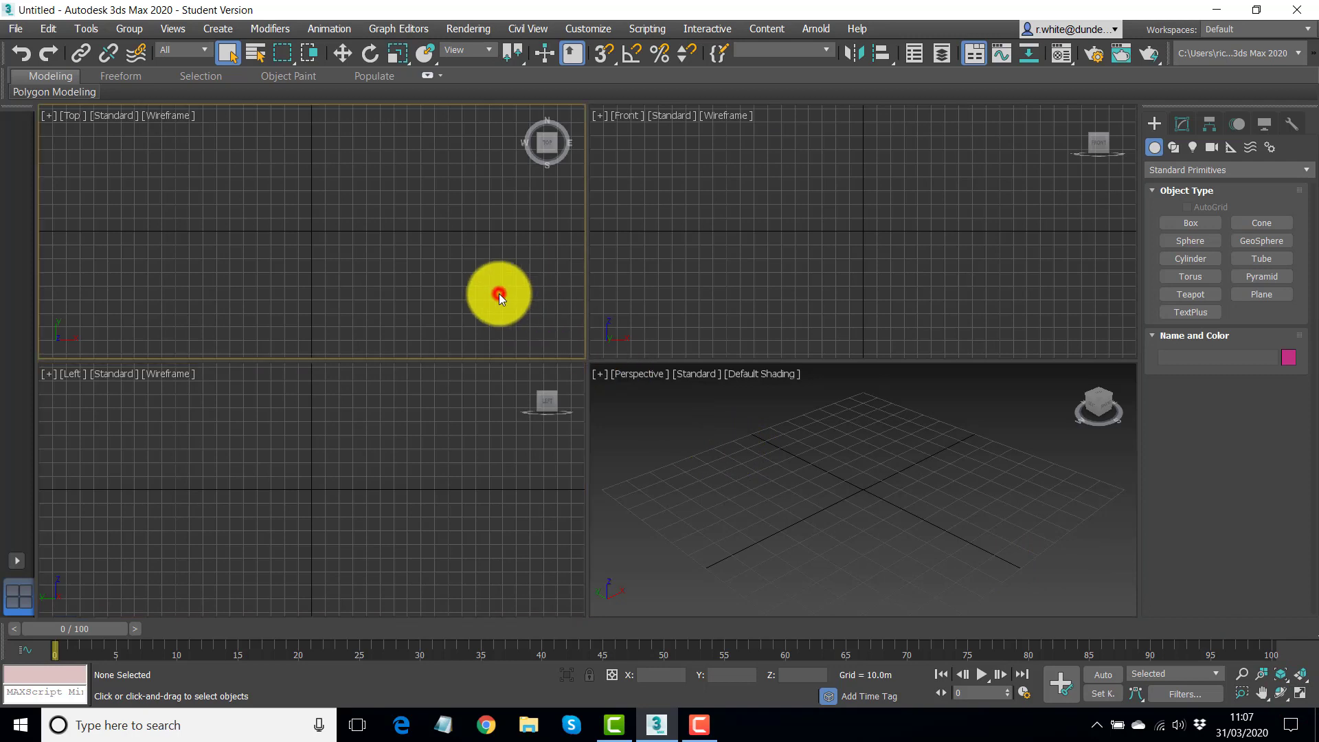
{"action": "left_click", "coordinate": [1299, 694]}
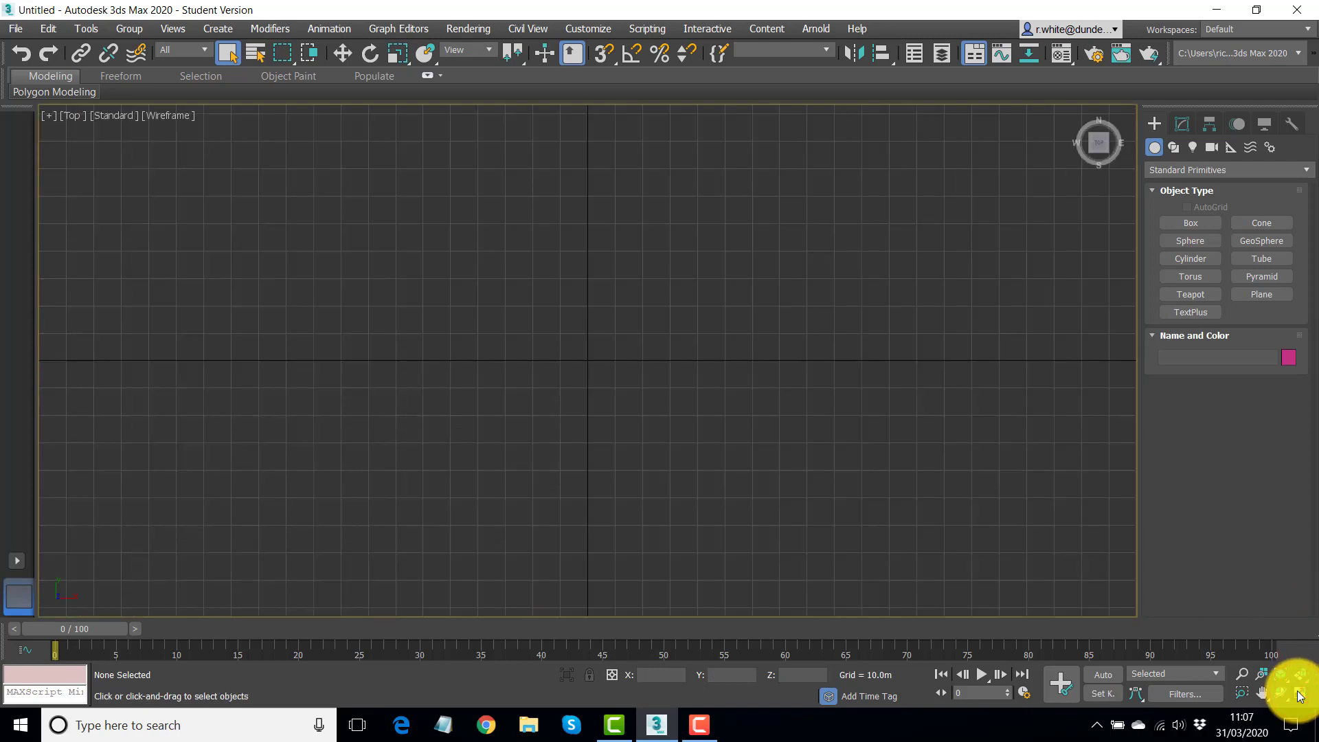
- Restore the four viewports and make Perspective the active view
{"action": "left_click", "coordinate": [1299, 695]}
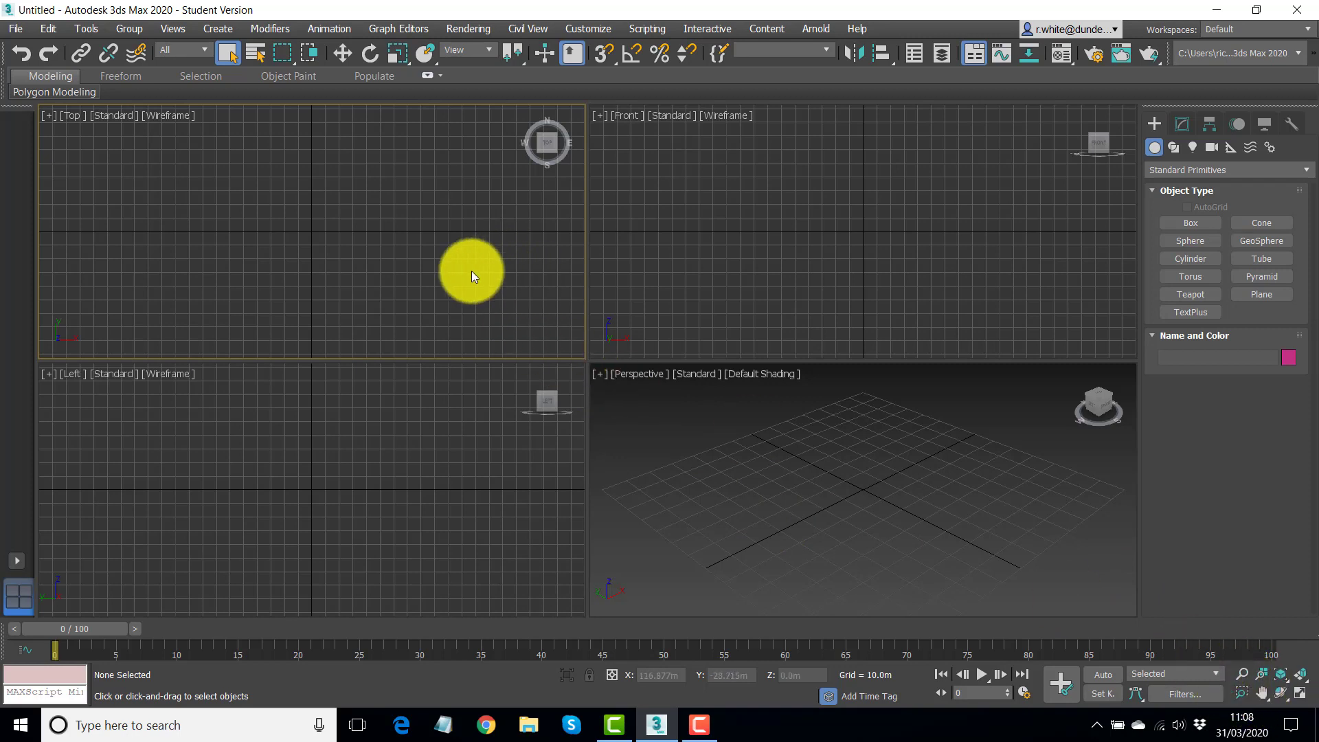
{"action": "left_click", "coordinate": [841, 489]}
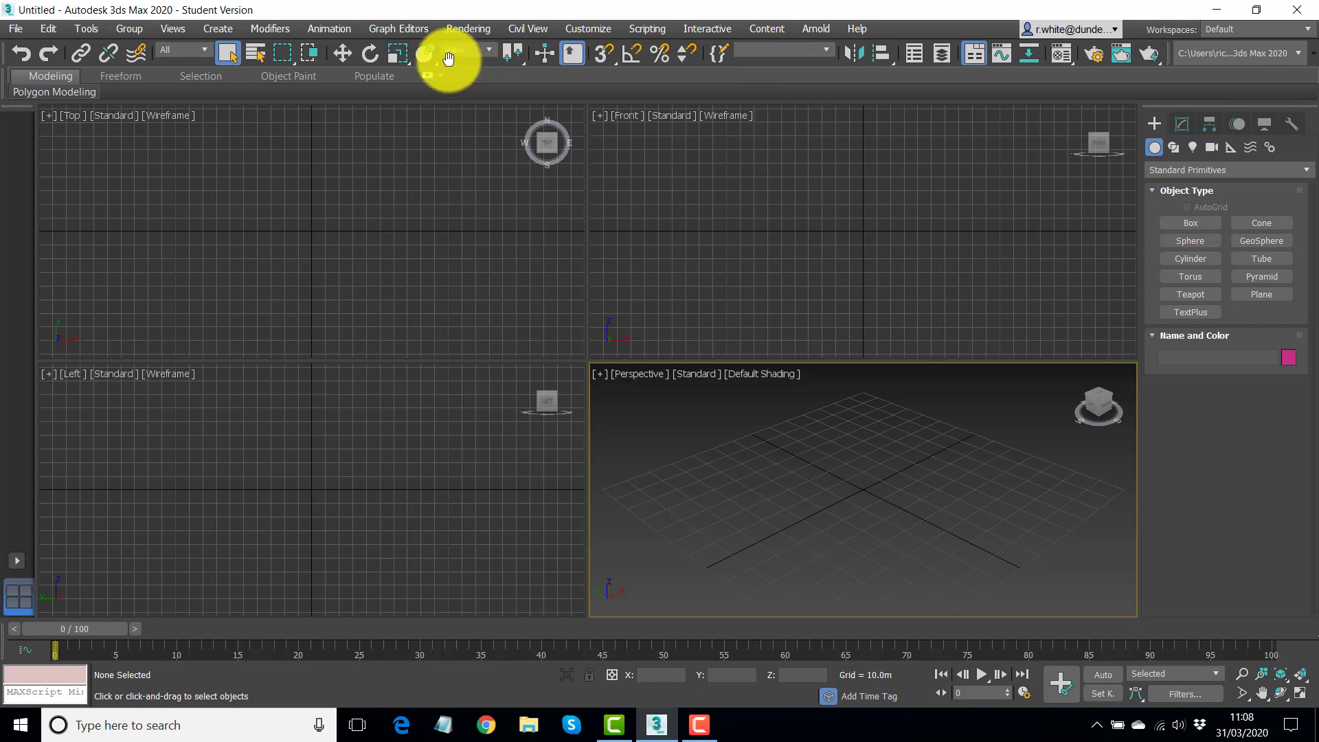
{"action": "left_click", "coordinate": [218, 28]}
{"action": "left_click", "coordinate": [307, 10]}
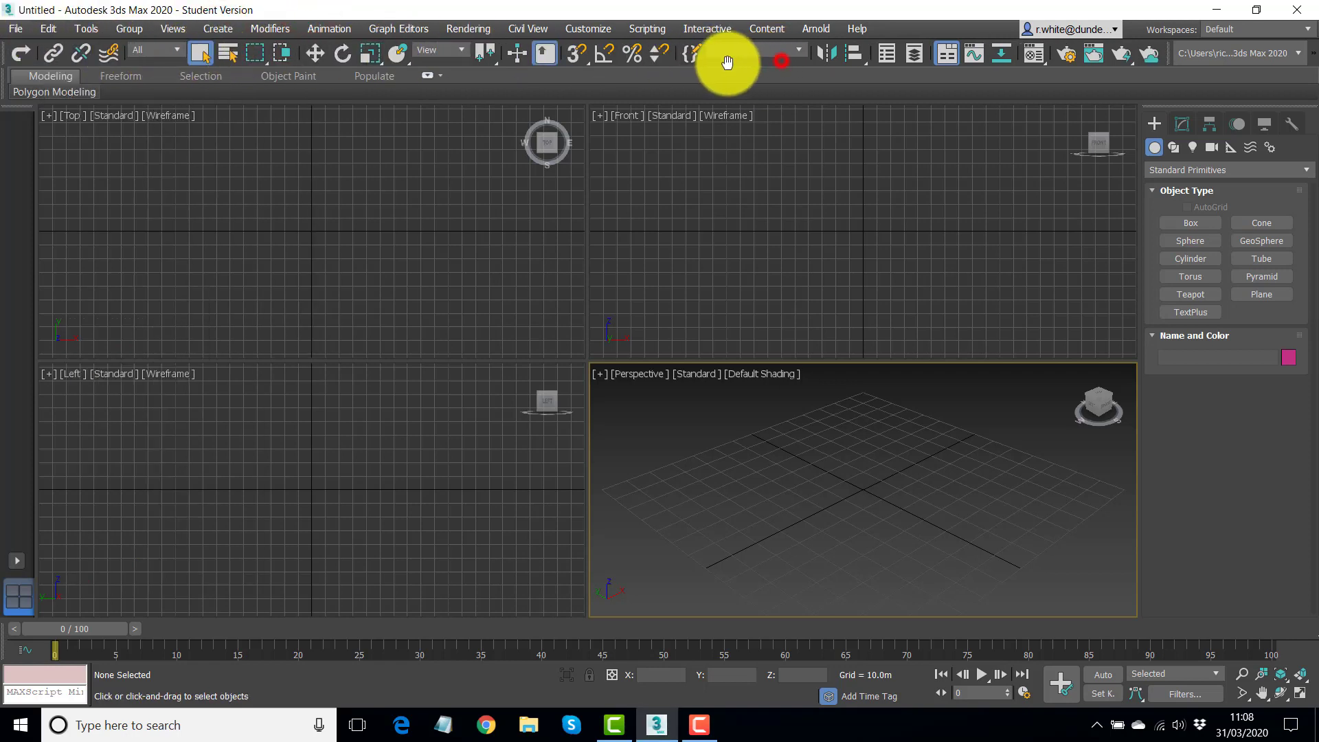
{"action": "left_click_drag", "start_coordinate": [797, 60], "coordinate": [754, 59]}
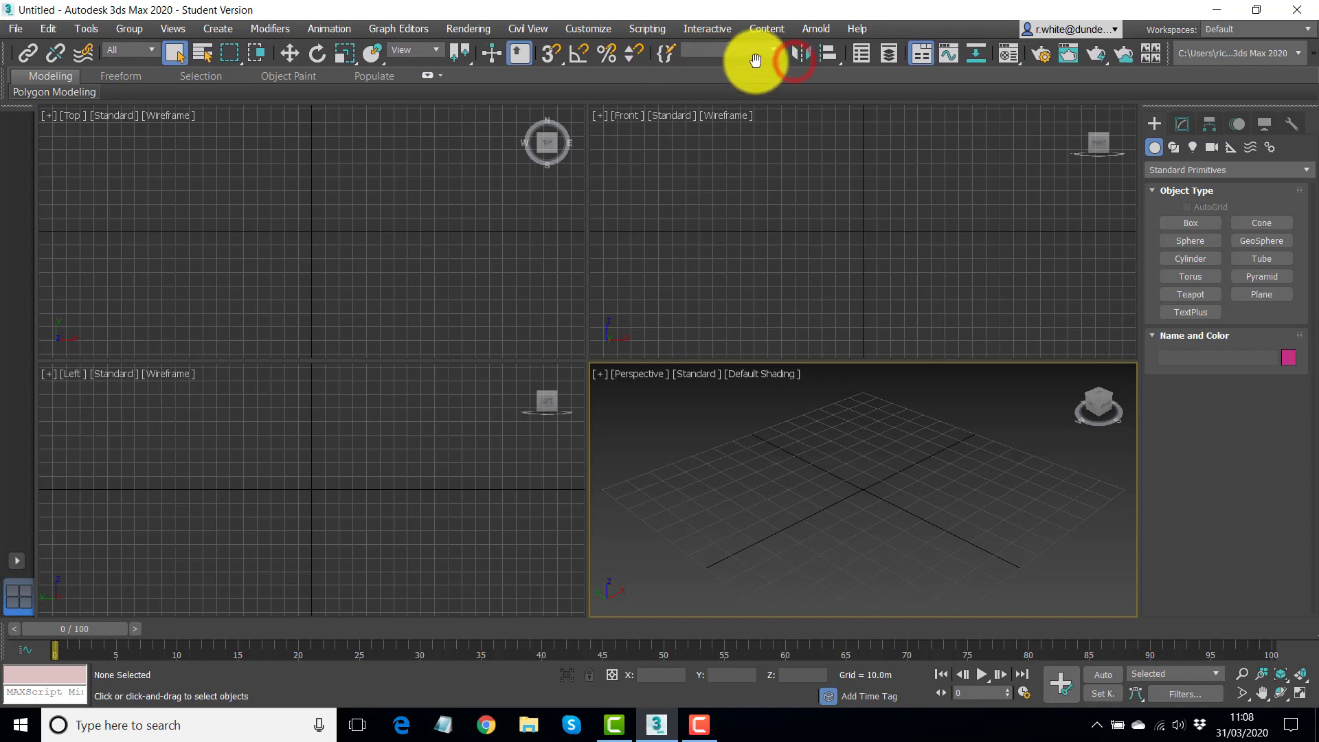
{"action": "left_click", "coordinate": [1182, 122]}
{"action": "left_click", "coordinate": [1207, 124]}
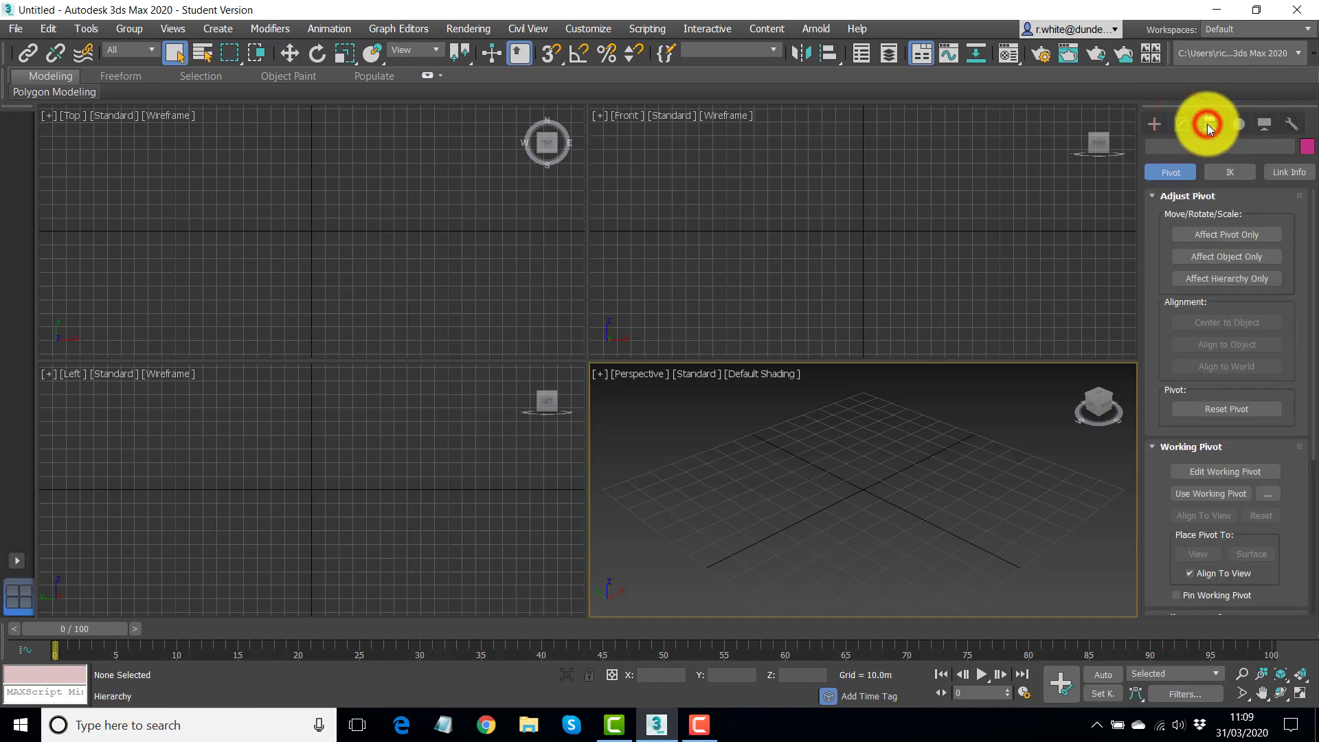
{"action": "left_click", "coordinate": [1238, 123]}
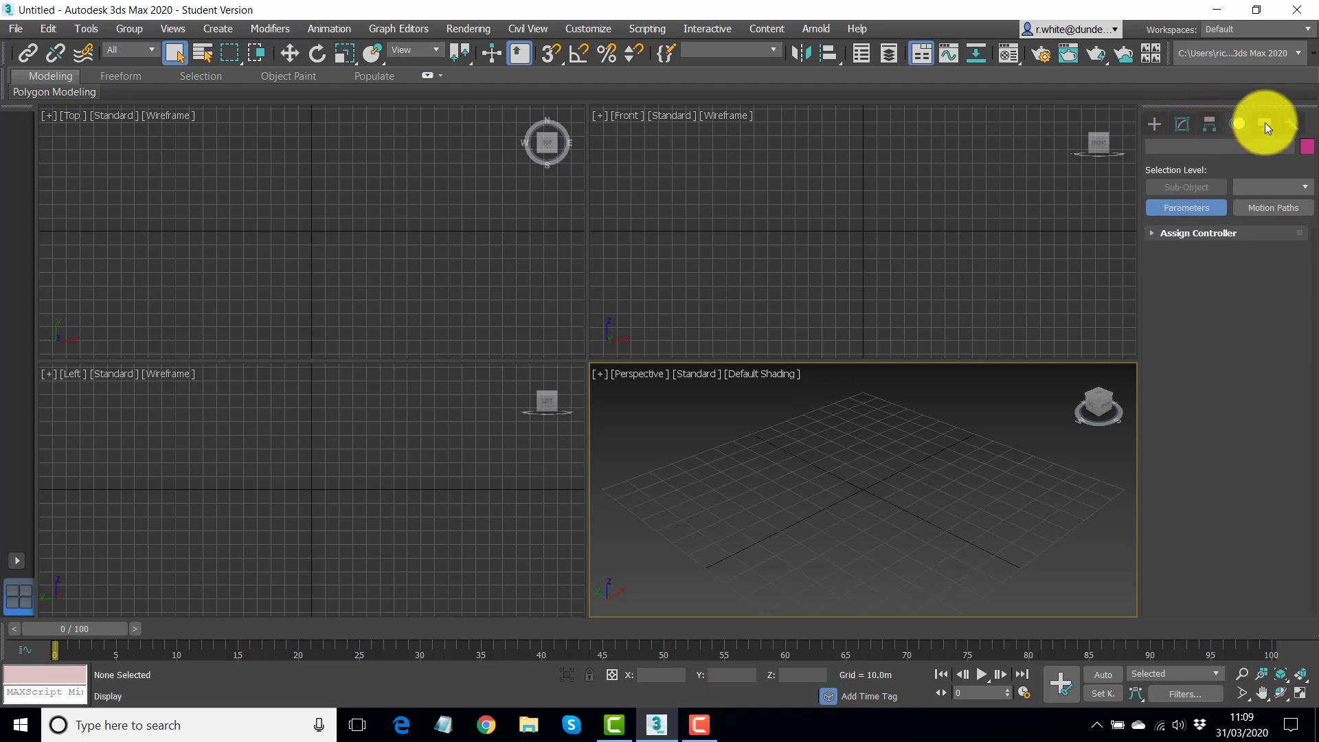
{"action": "left_click", "coordinate": [1264, 123]}
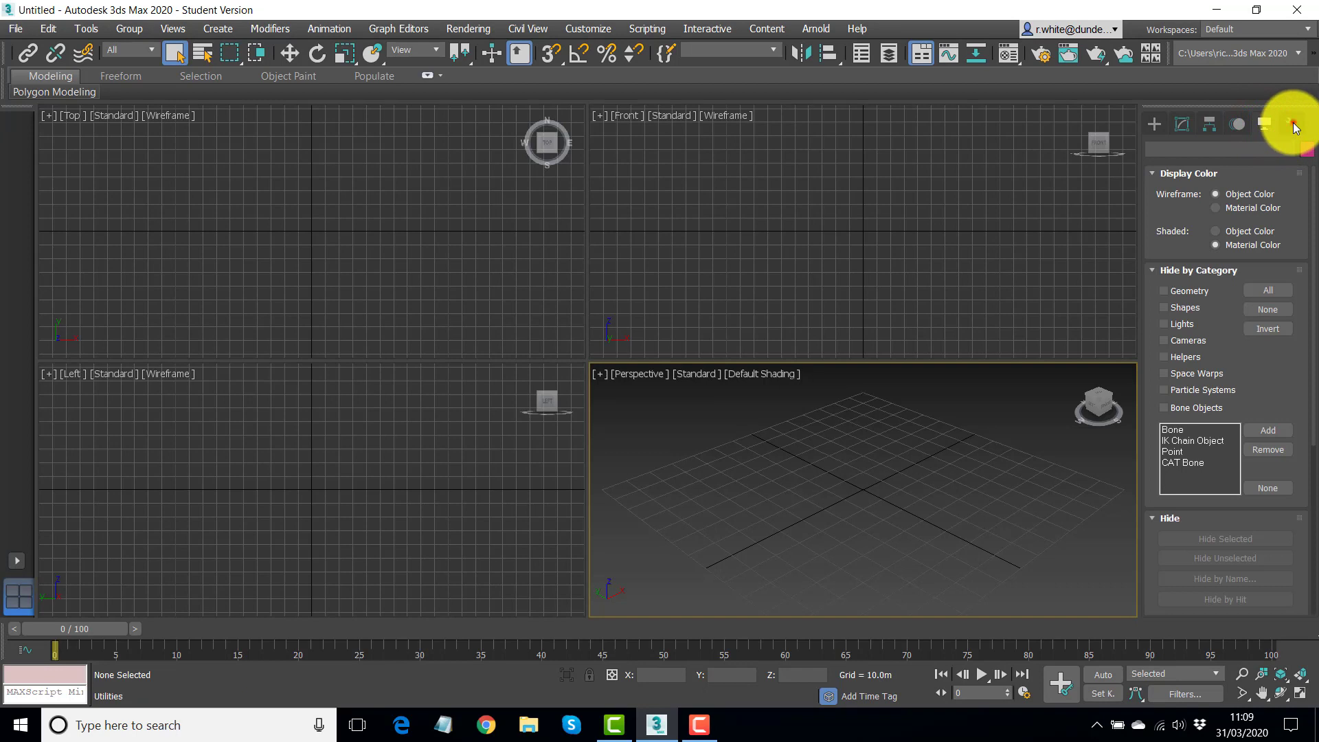
{"action": "left_click", "coordinate": [1292, 125]}
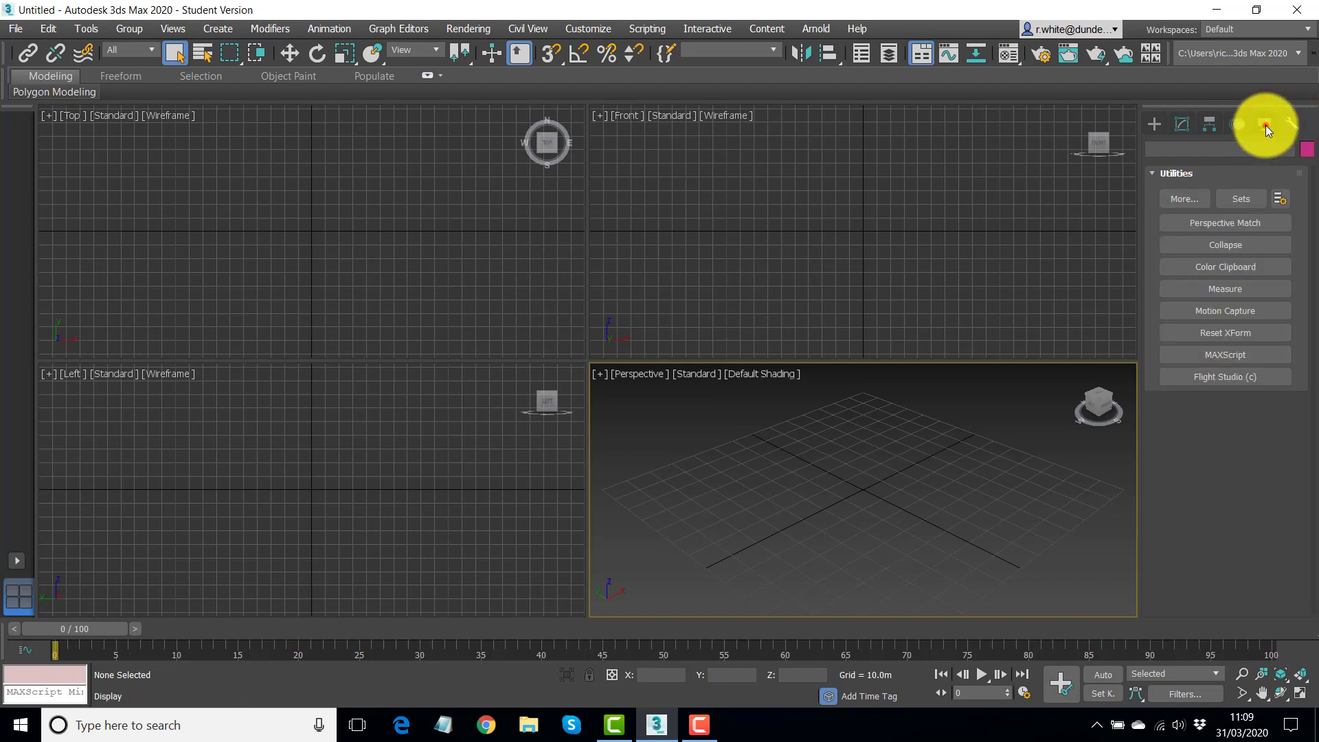
{"action": "left_click", "coordinate": [1266, 125]}
{"action": "left_click_drag", "start_coordinate": [1266, 362], "coordinate": [1262, 104]}
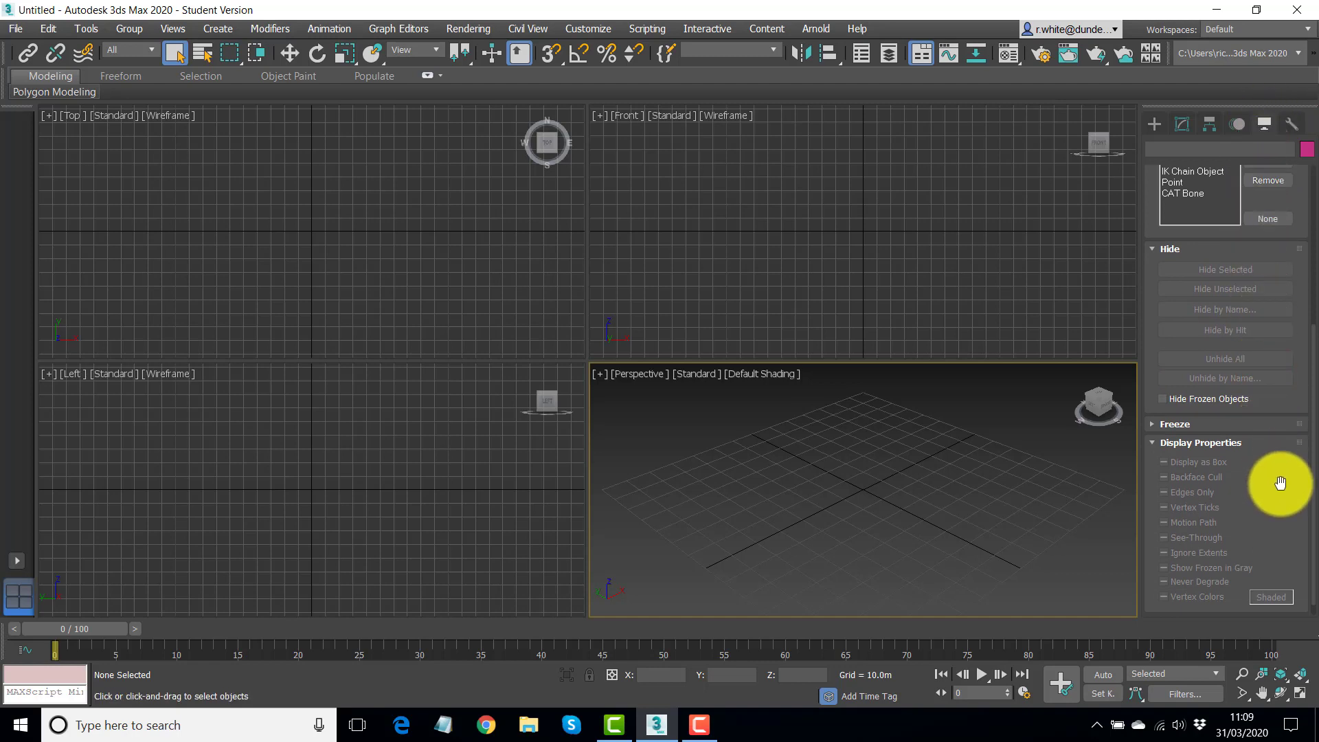
{"action": "left_click_drag", "start_coordinate": [1283, 462], "coordinate": [1276, 550]}
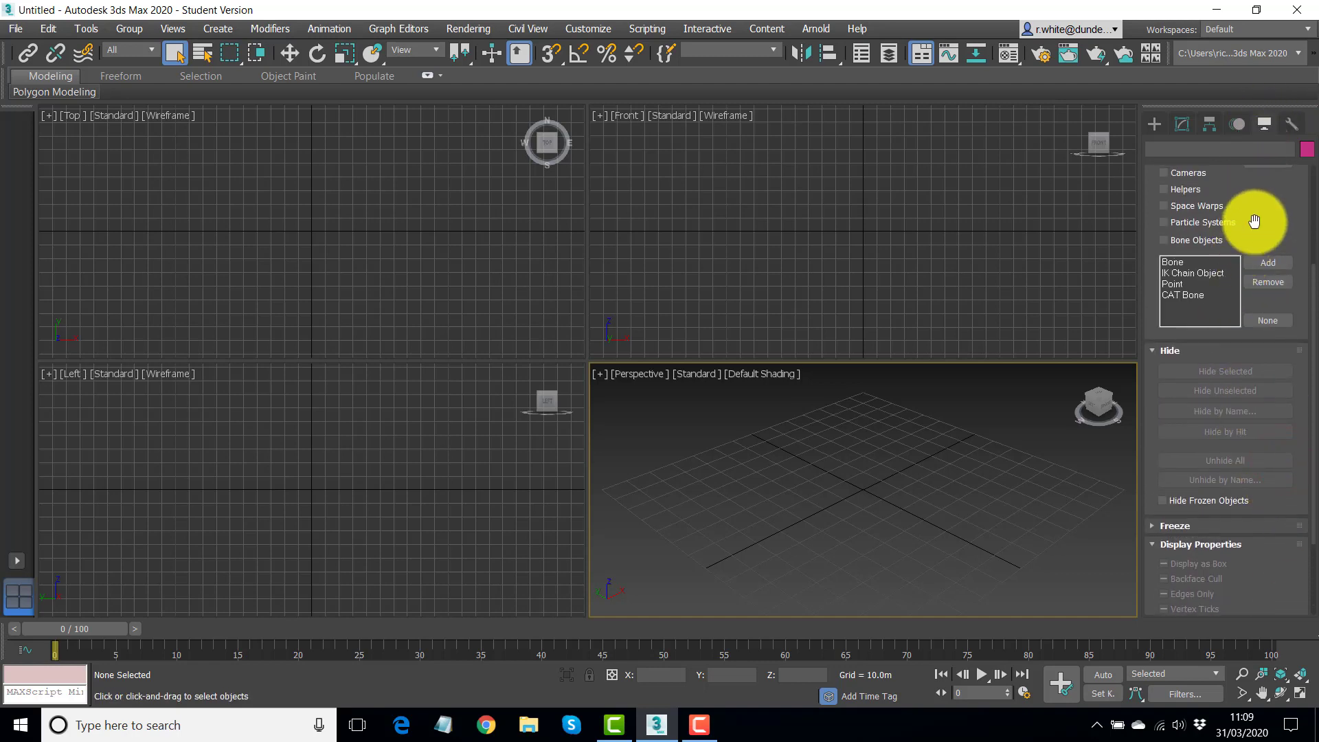
{"action": "left_click_drag", "start_coordinate": [1255, 221], "coordinate": [1269, 268]}
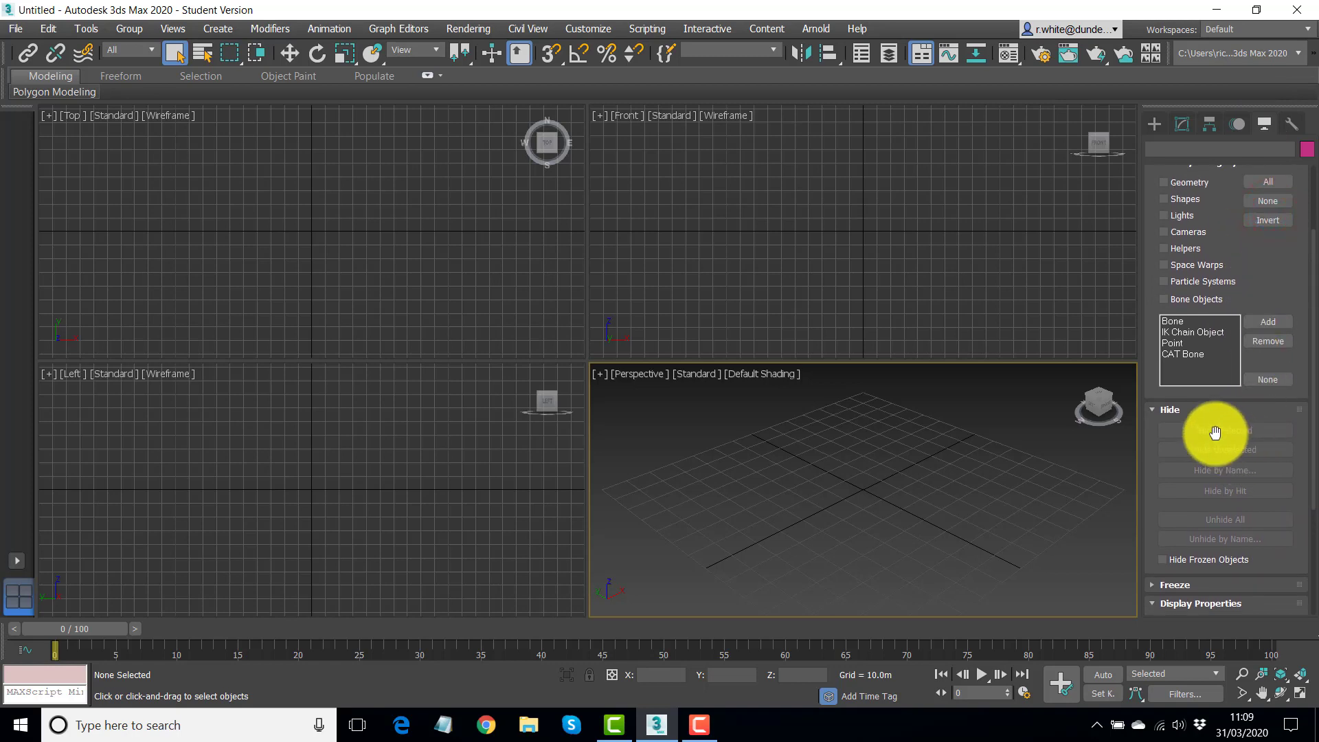
{"action": "mouse_move", "coordinate": [1260, 280]}
{"action": "left_mouse_down"}
{"action": "mouse_move", "coordinate": [1250, 156]}
{"action": "mouse_move", "coordinate": [1276, 364]}
{"action": "left_mouse_up"}
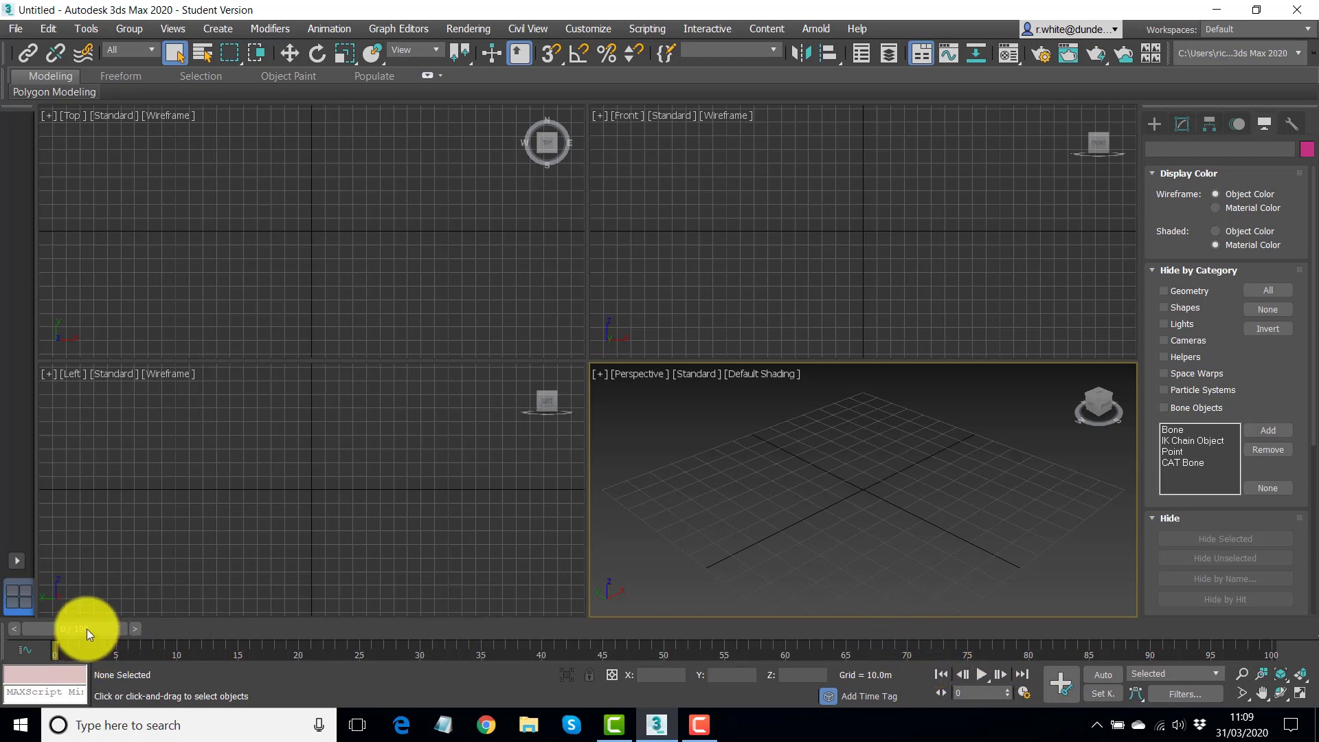
{"action": "mouse_move", "coordinate": [87, 629]}
{"action": "left_mouse_down"}
{"action": "mouse_move", "coordinate": [559, 633]}
{"action": "mouse_move", "coordinate": [81, 632]}
{"action": "left_mouse_up"}
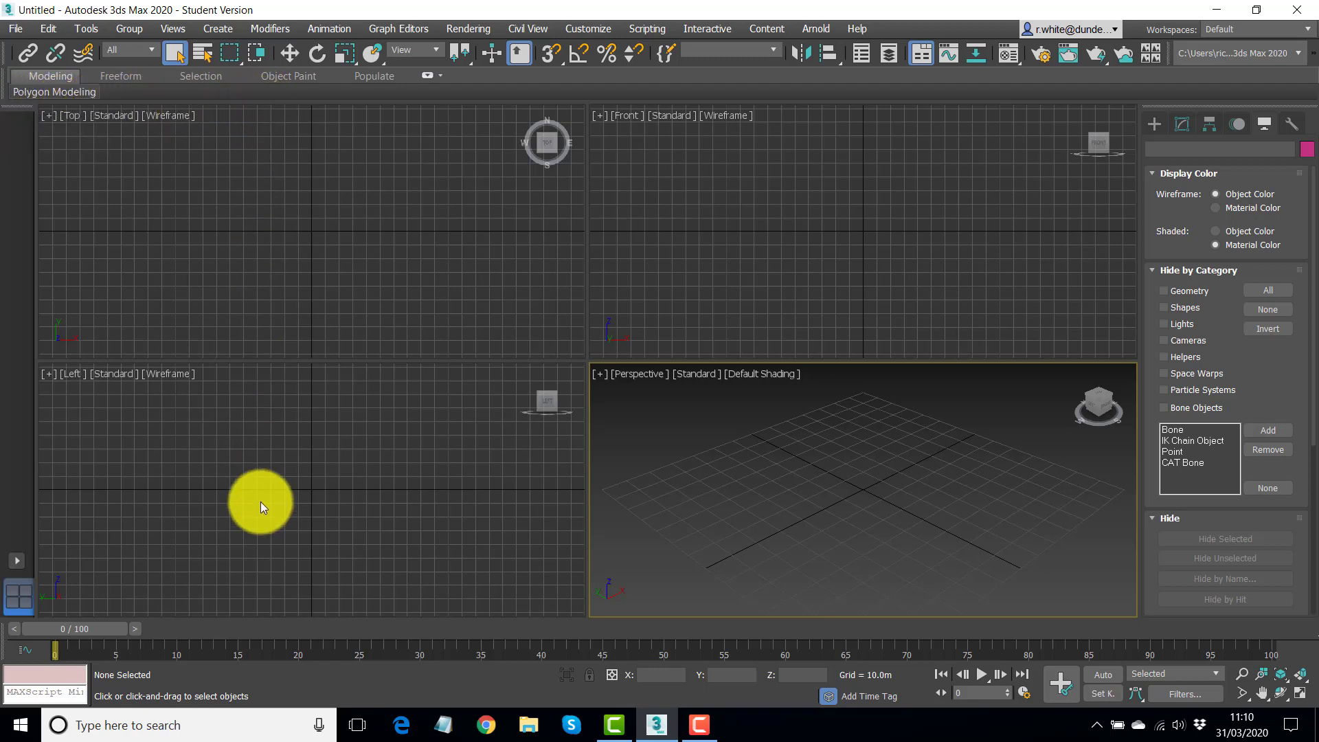
{"action": "left_click", "coordinate": [270, 586]}
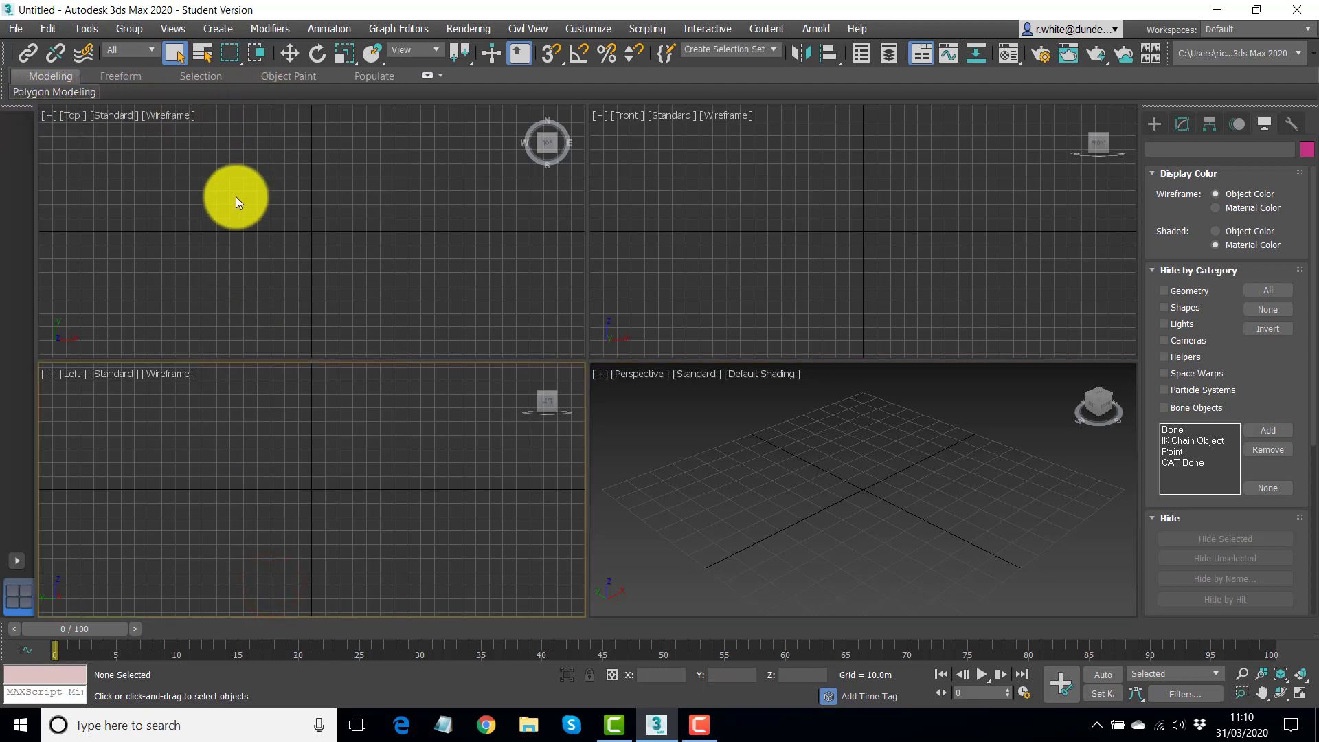
{"action": "left_click", "coordinate": [206, 52]}
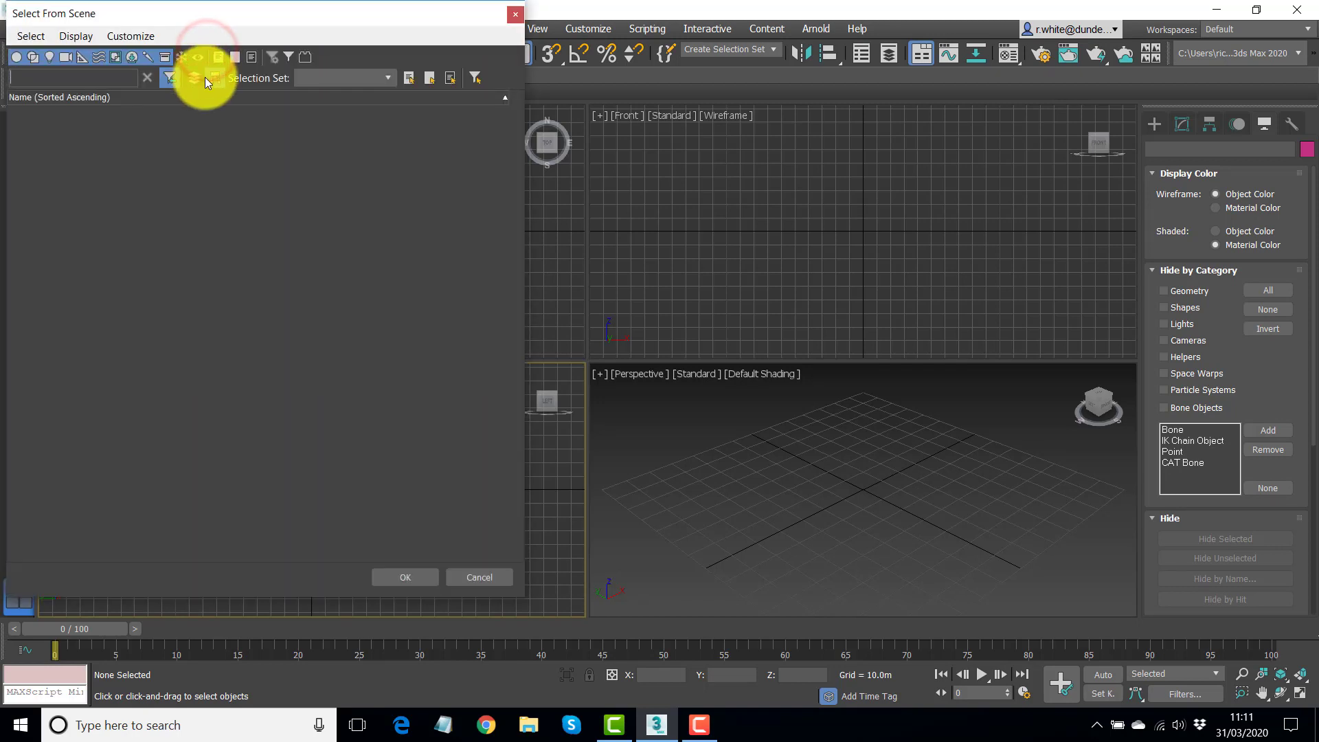
{"action": "left_click", "coordinate": [523, 38]}
{"action": "left_click_drag", "start_coordinate": [525, 34], "coordinate": [406, 31]}
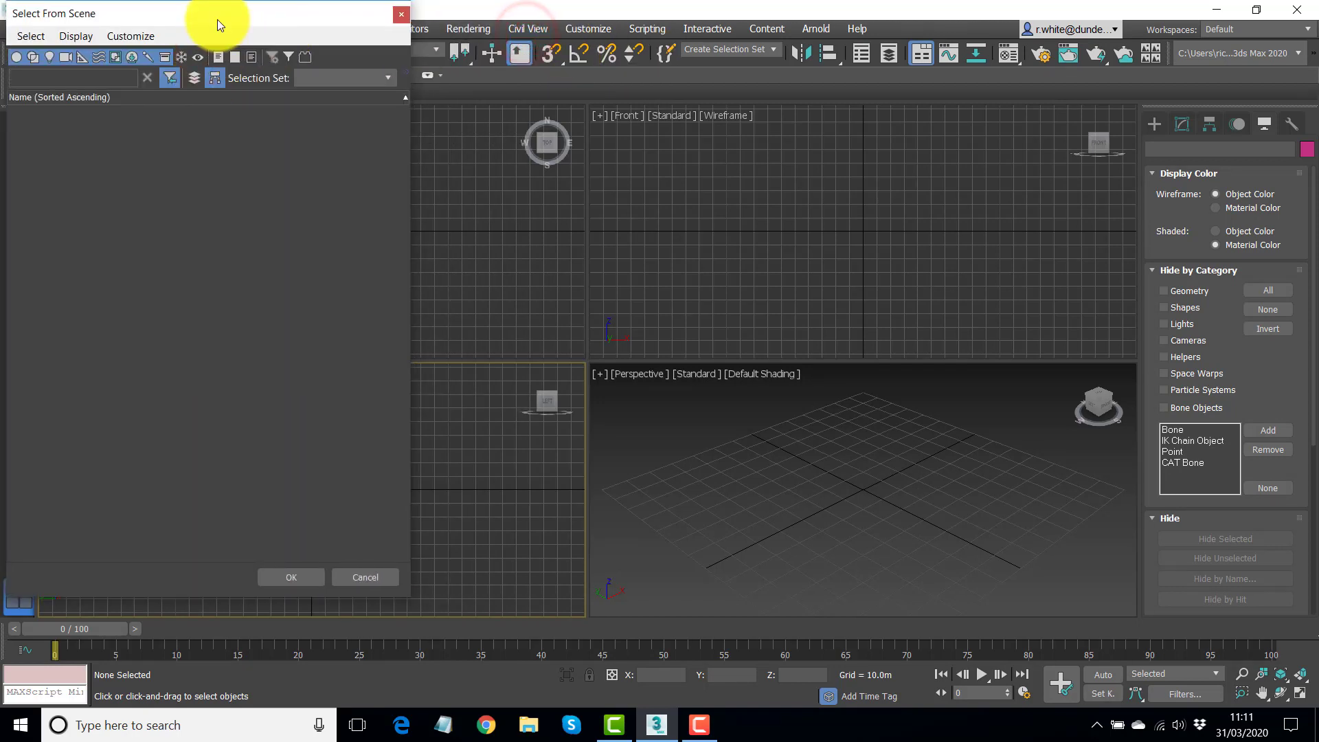
{"action": "left_click_drag", "start_coordinate": [216, 14], "coordinate": [233, 117]}
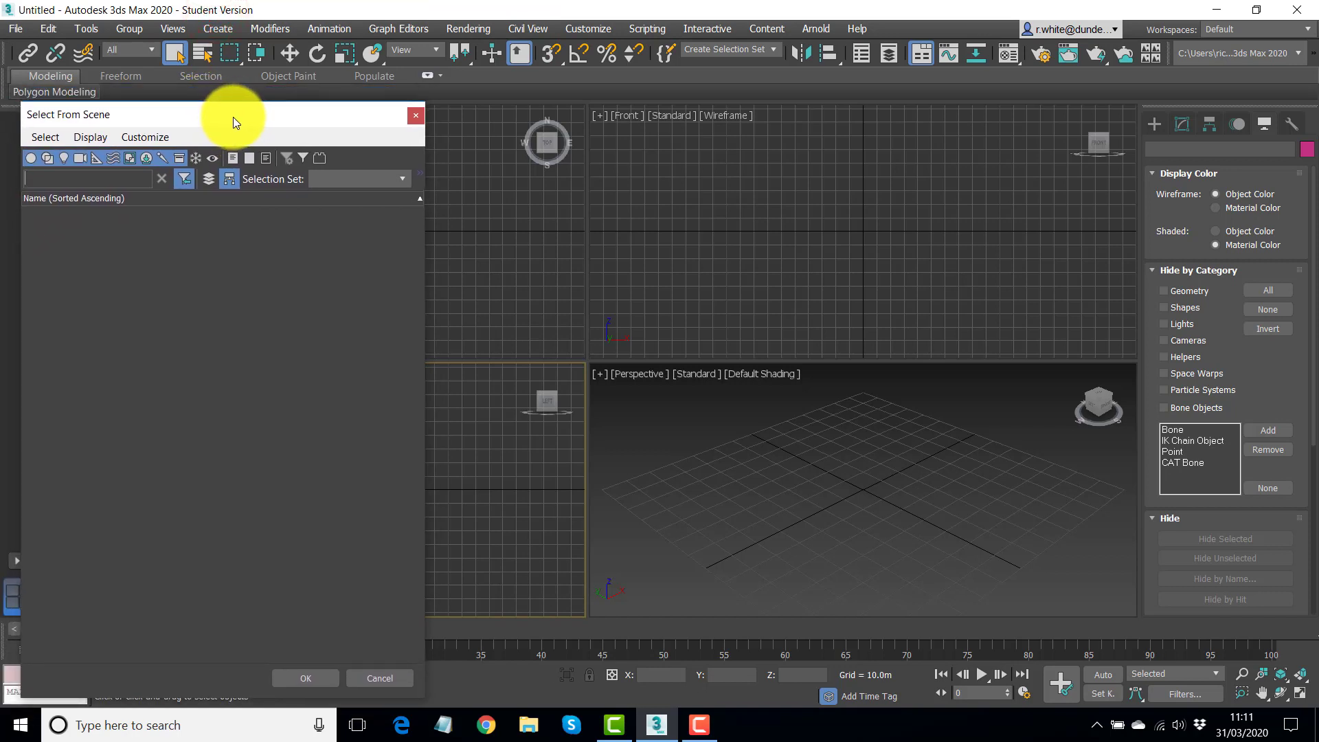
{"action": "left_click", "coordinate": [413, 116]}
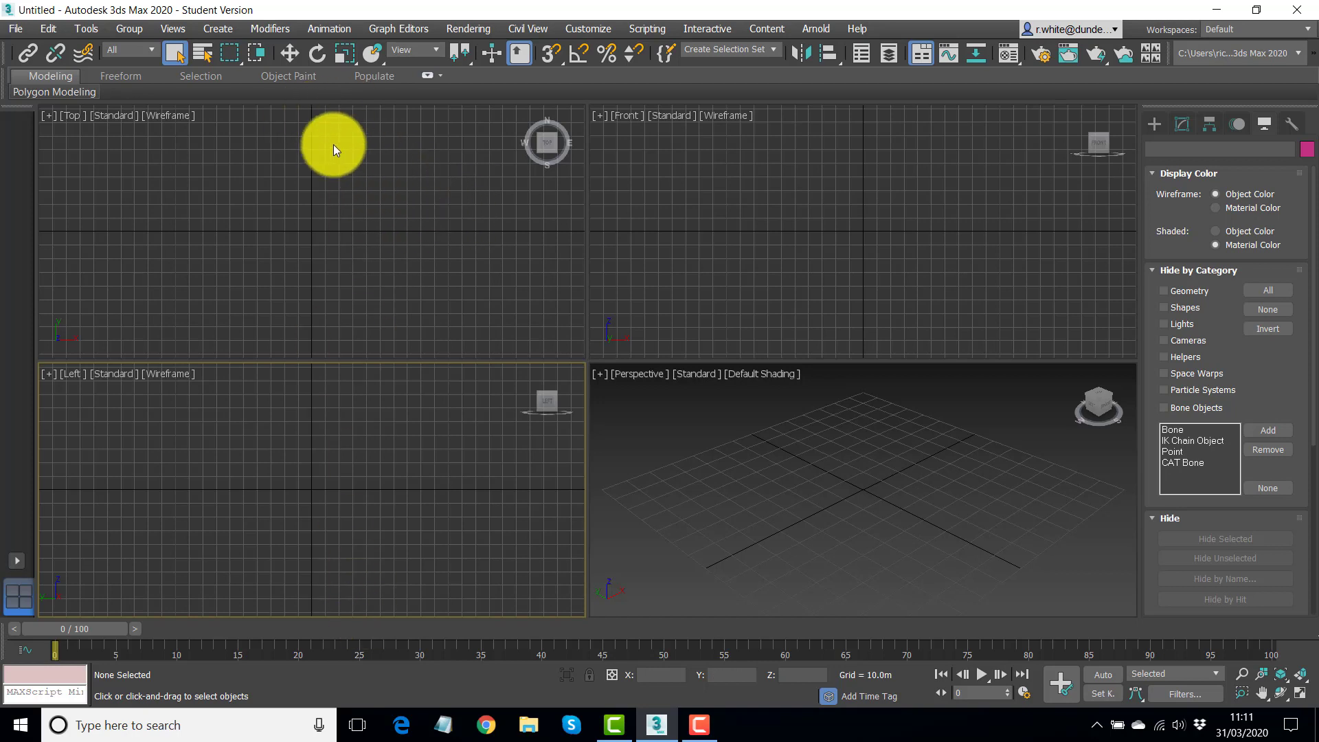
{"action": "left_click", "coordinate": [204, 52]}
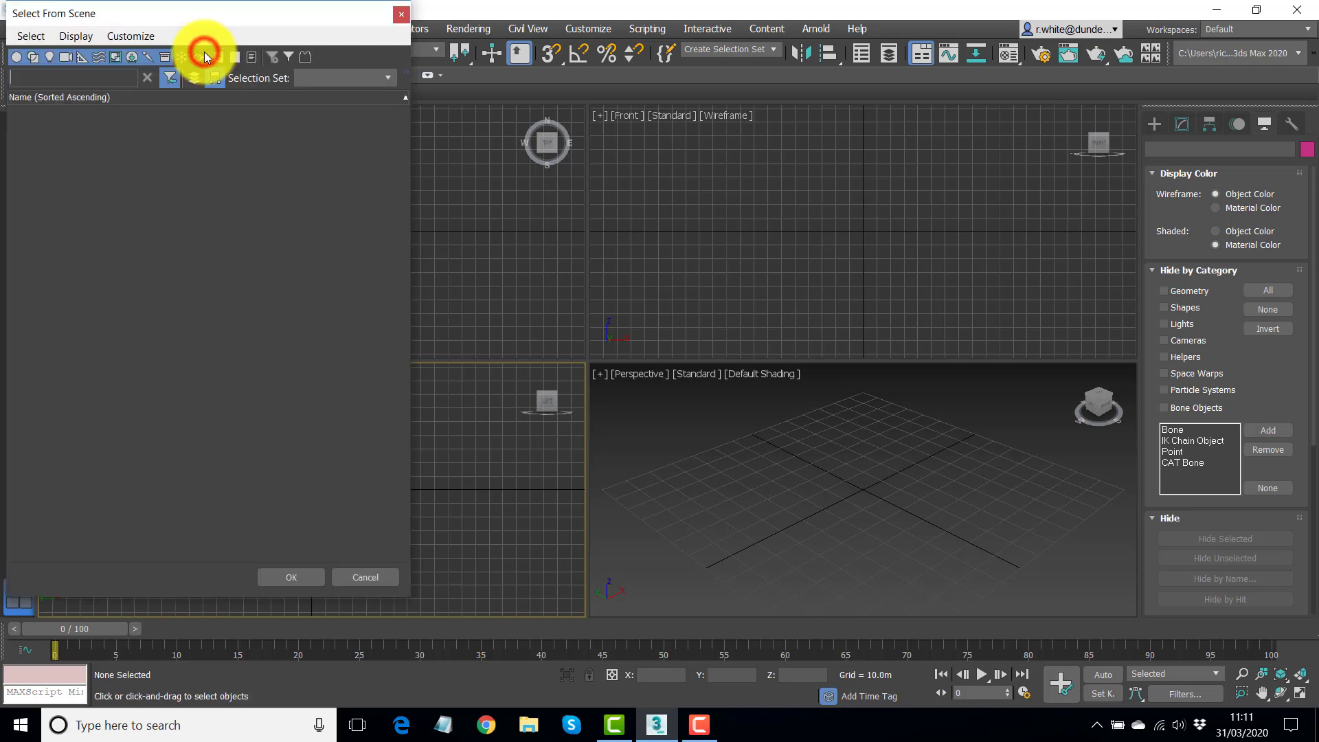
{"action": "left_click_drag", "start_coordinate": [197, 14], "coordinate": [242, 72]}
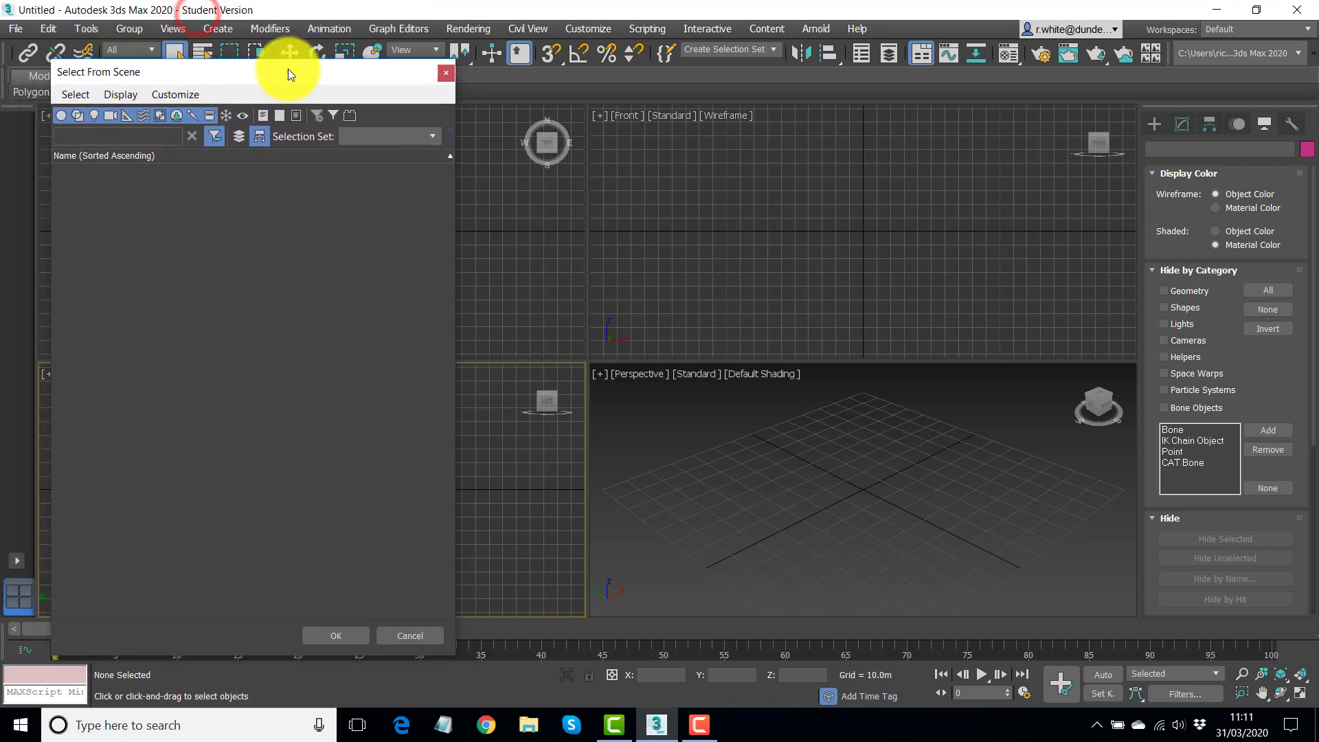
{"action": "left_click", "coordinate": [446, 74]}
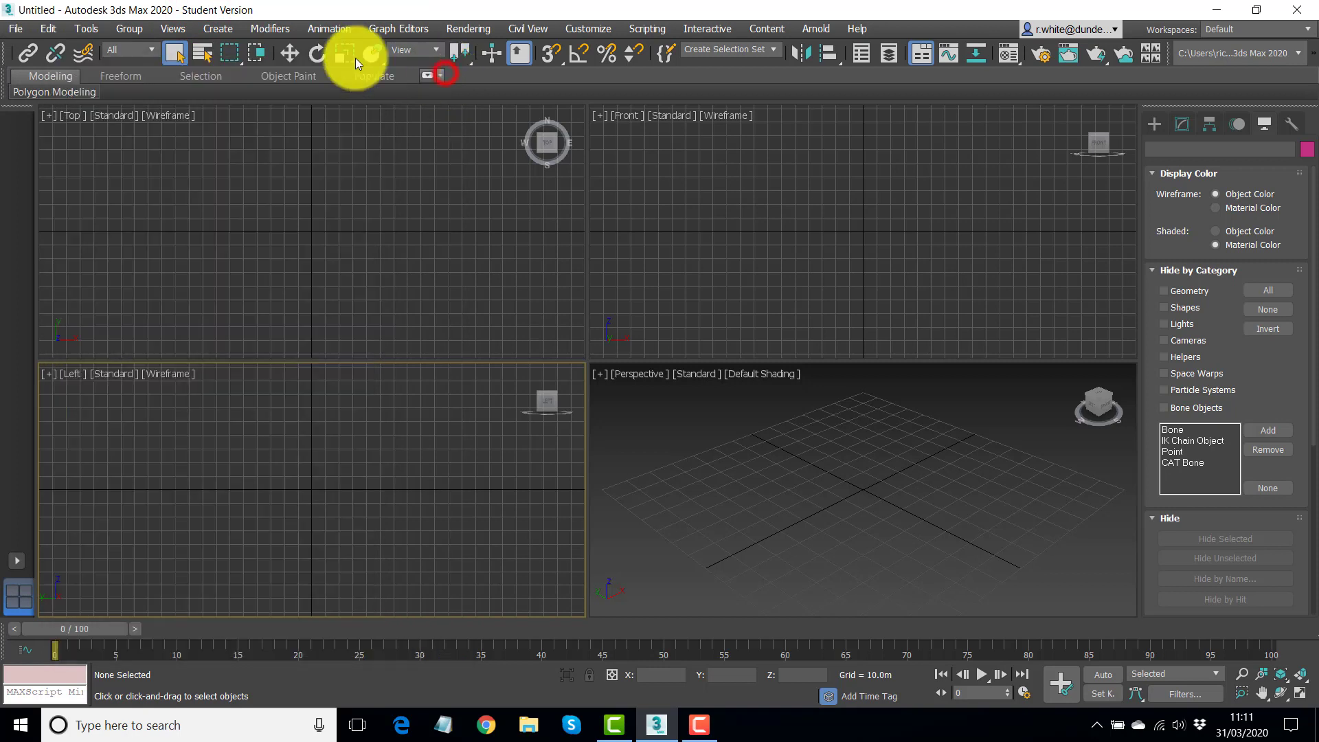
- Import House-T_complete.dwg from the Desktop through File > Import
{"action": "left_click", "coordinate": [20, 30]}
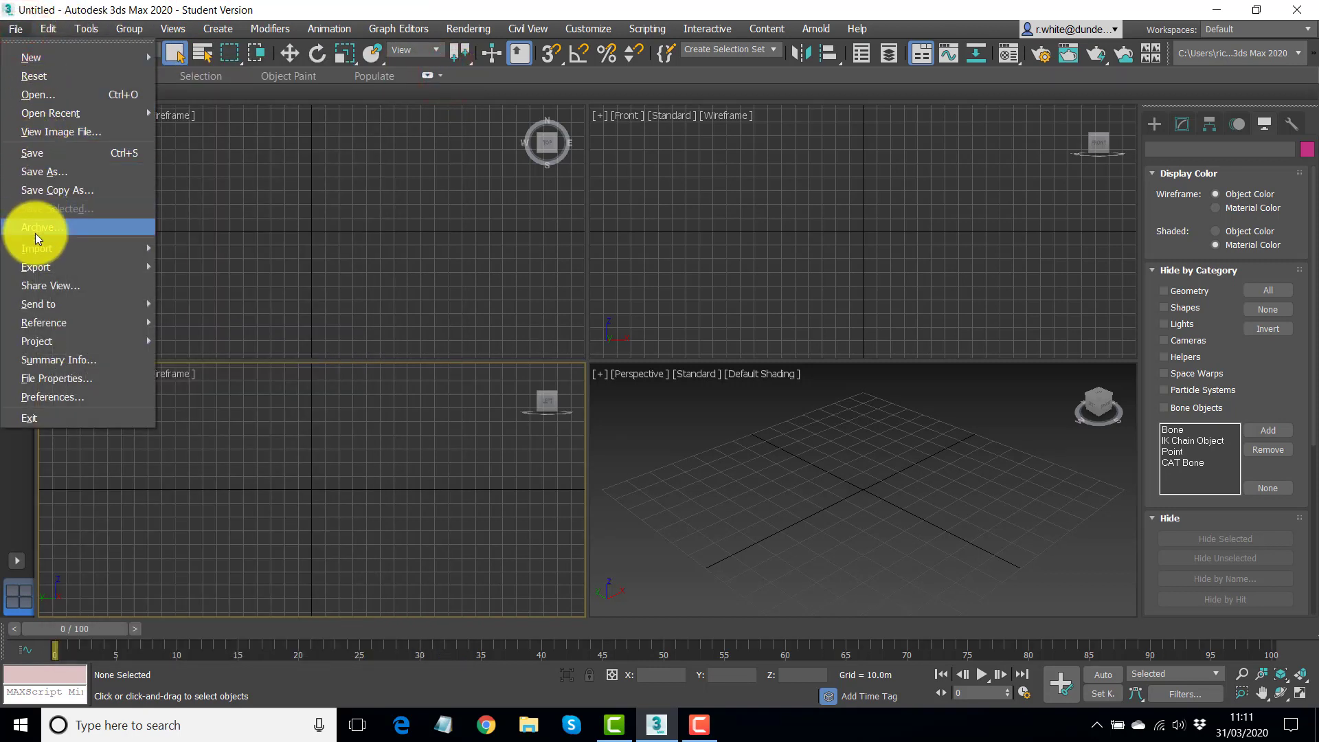
{"action": "mouse_move", "coordinate": [44, 246]}
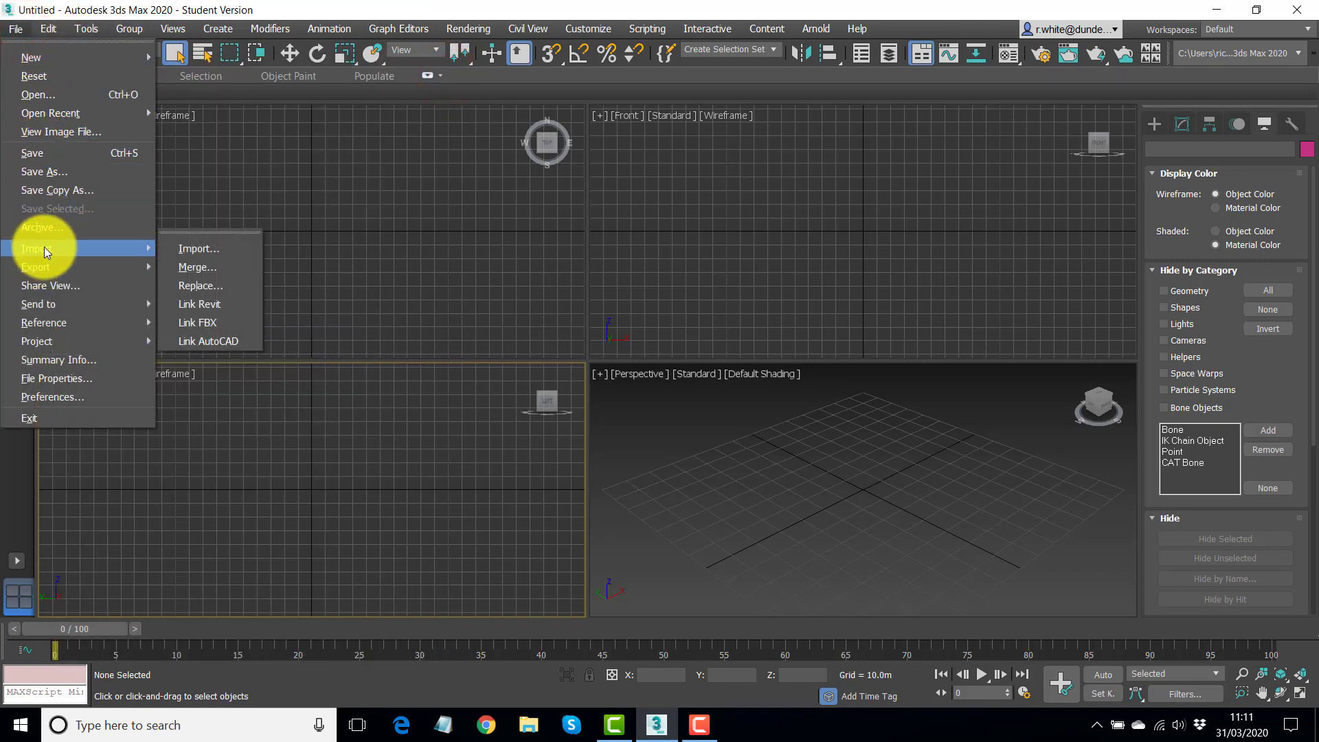
{"action": "left_click", "coordinate": [207, 249]}
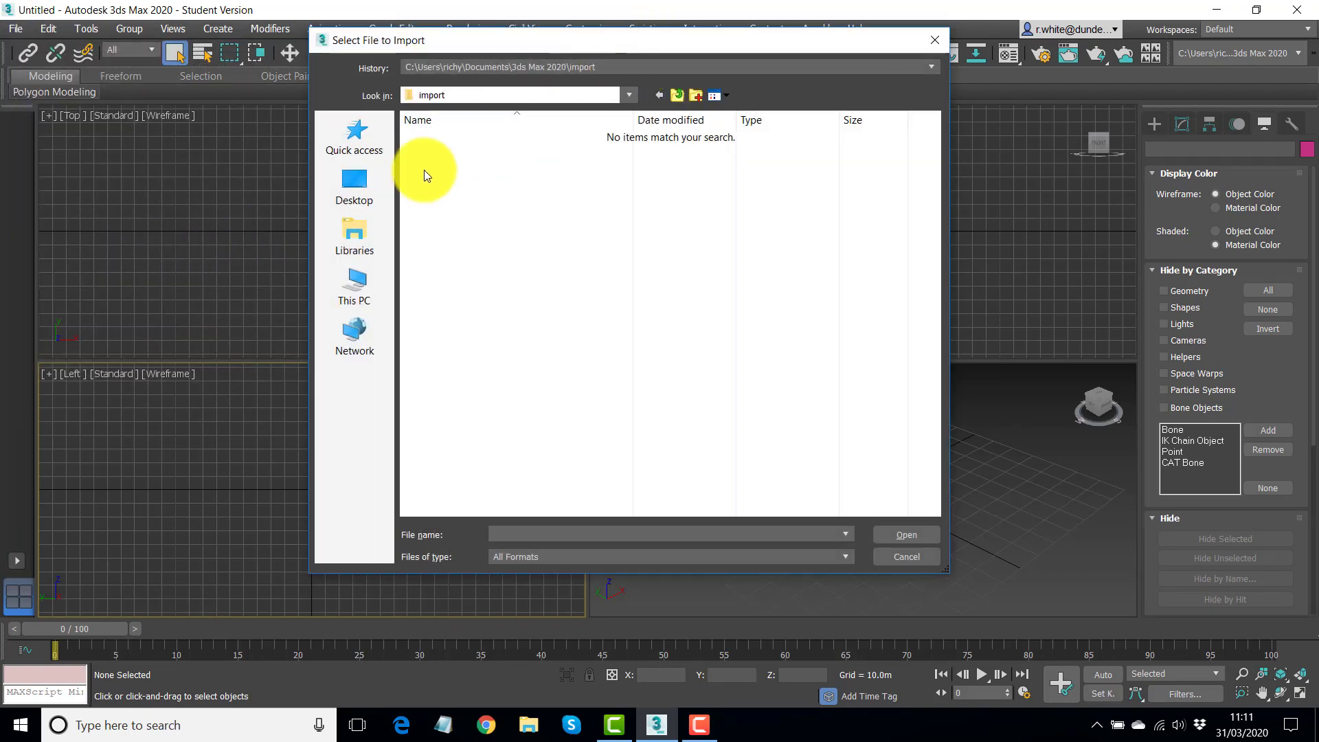
{"action": "left_click", "coordinate": [355, 183]}
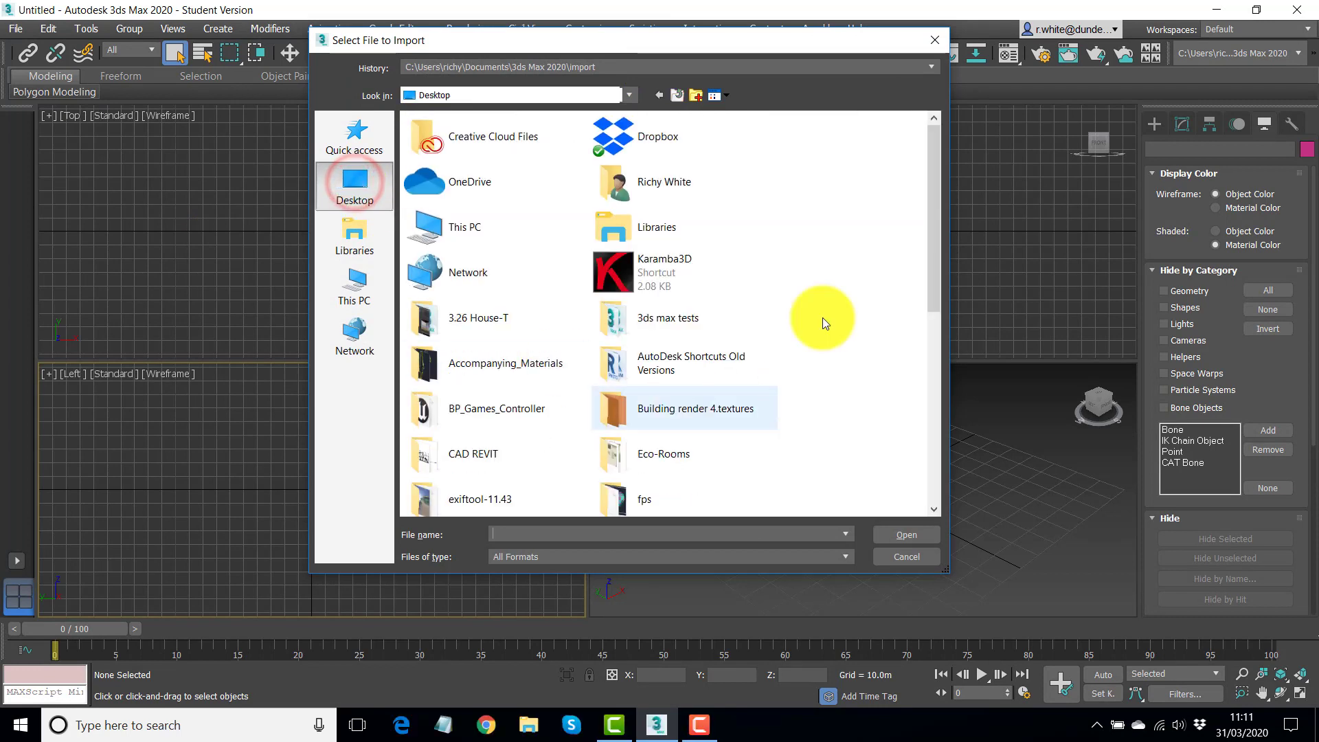
{"action": "left_click_drag", "start_coordinate": [934, 206], "coordinate": [926, 411]}
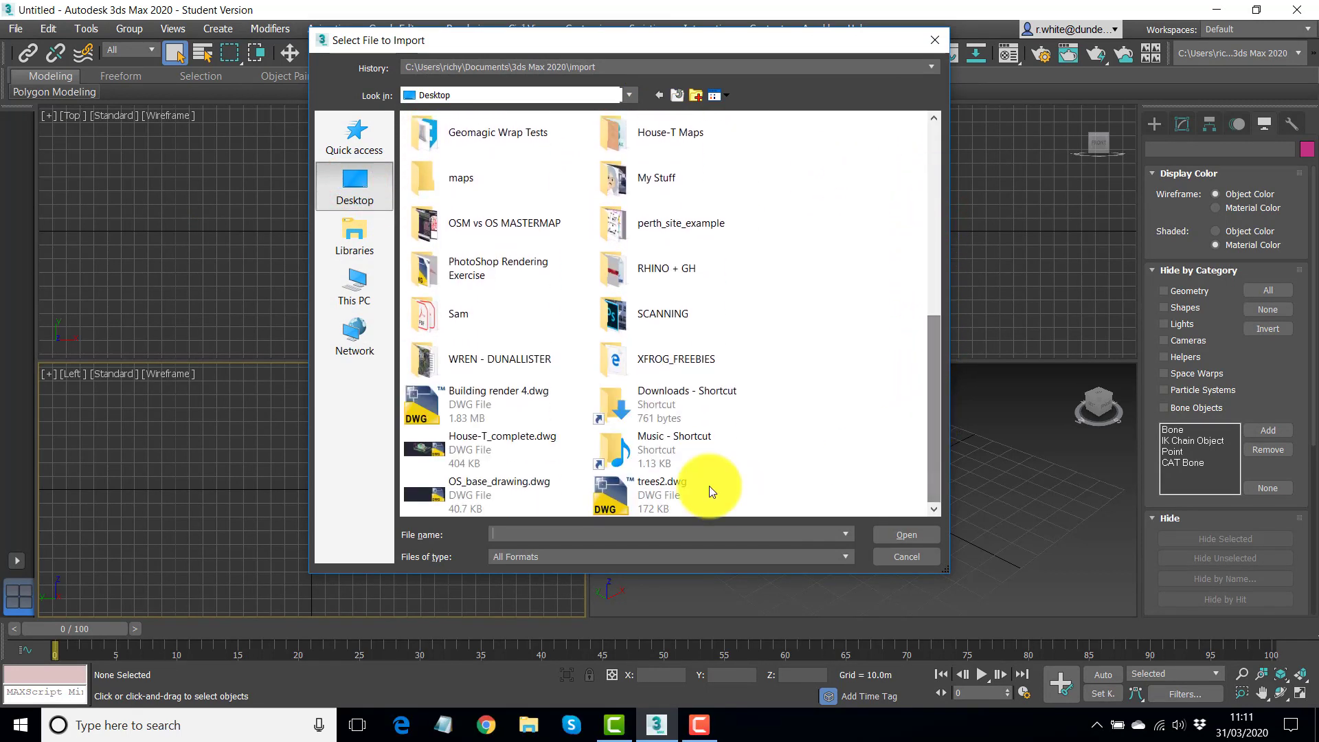
{"action": "left_click", "coordinate": [433, 446]}
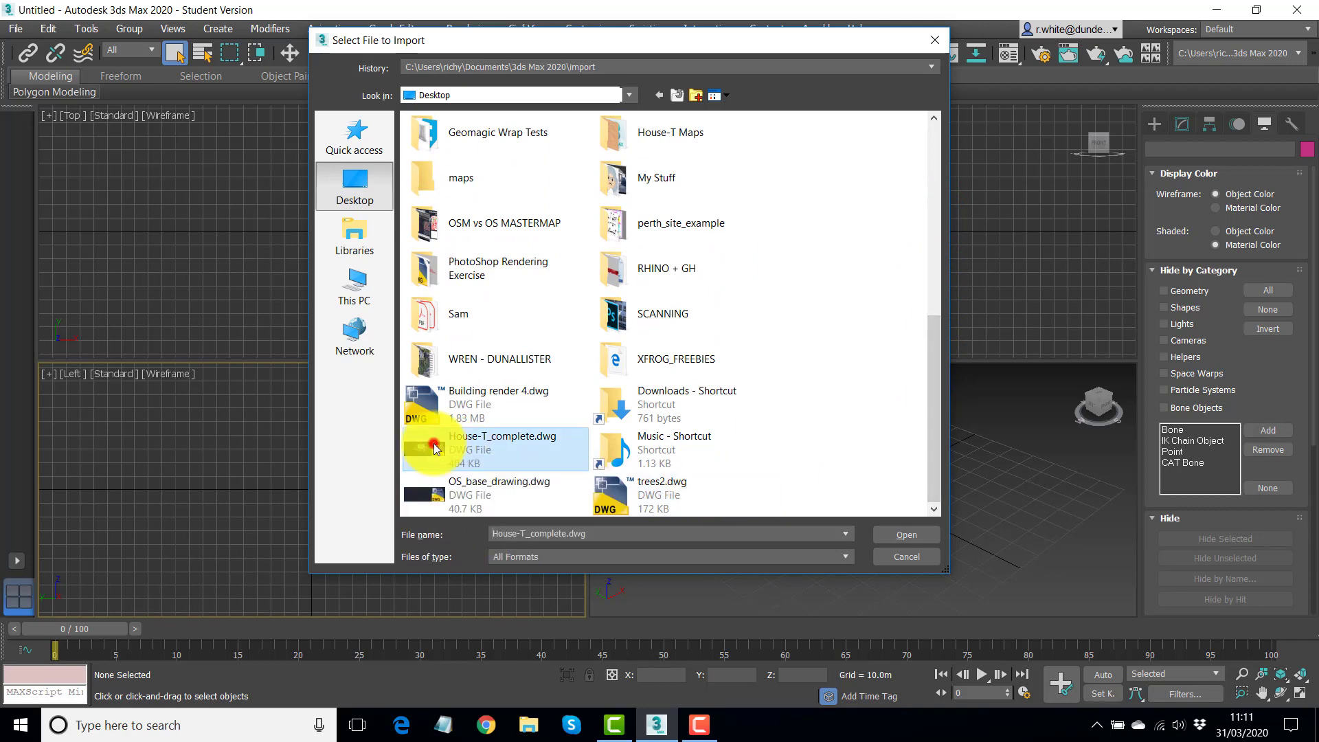
{"action": "left_click", "coordinate": [909, 535]}
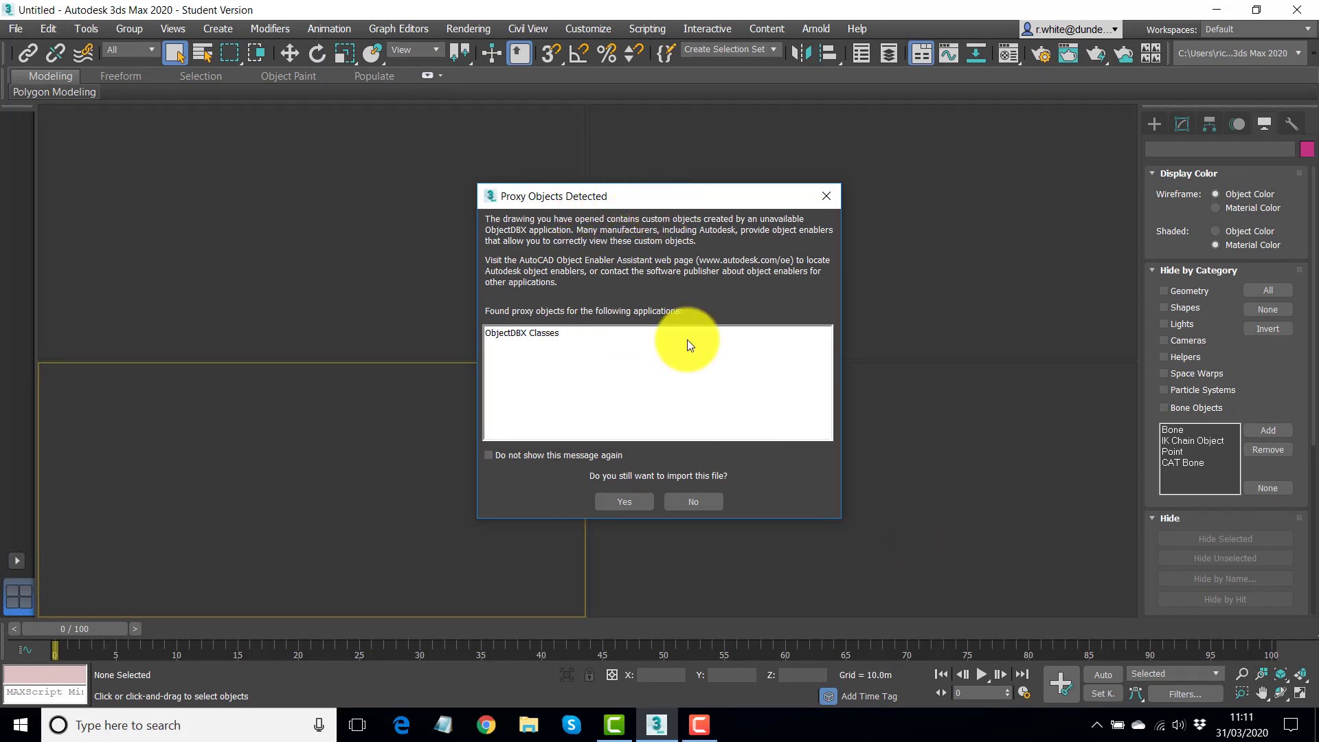
- Accept the proxy-object warning and enable Weld nearby vertices in the DWG/DXF import options
{"action": "left_click", "coordinate": [621, 502]}
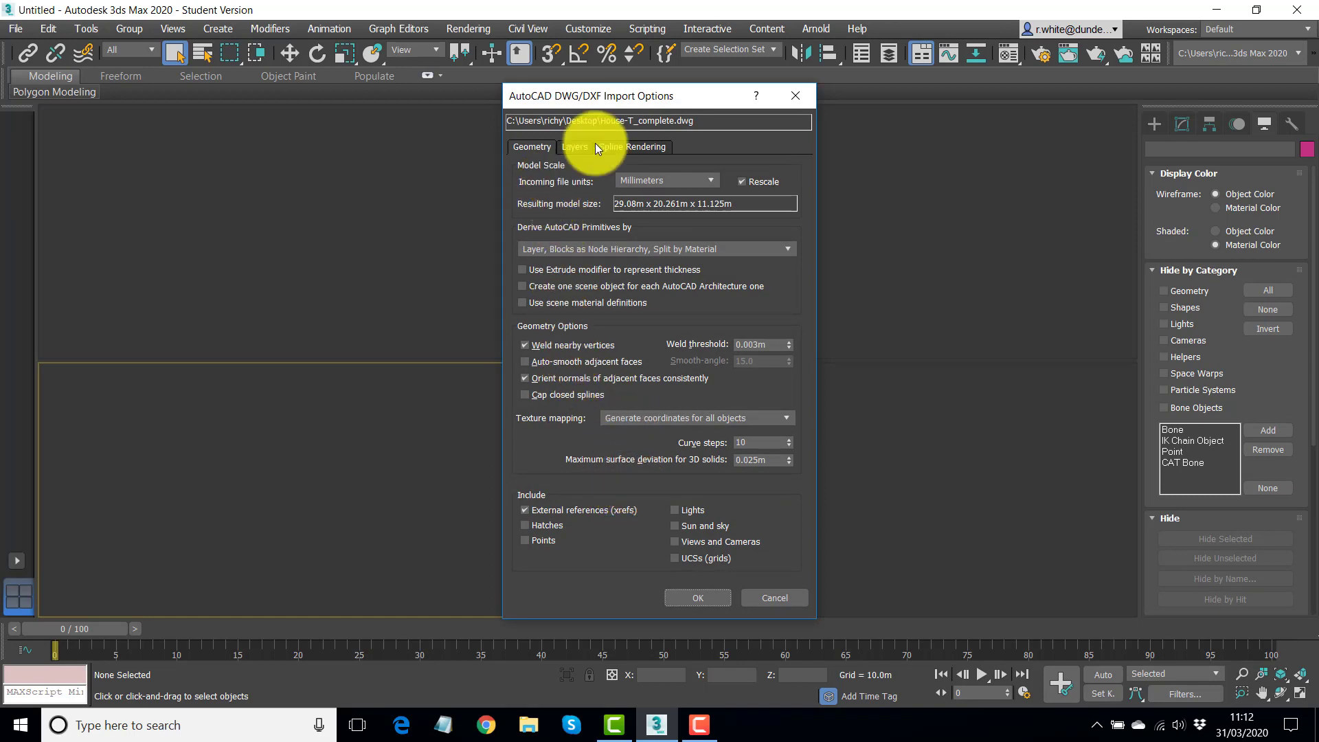
{"action": "left_click_drag", "start_coordinate": [650, 93], "coordinate": [625, 26]}
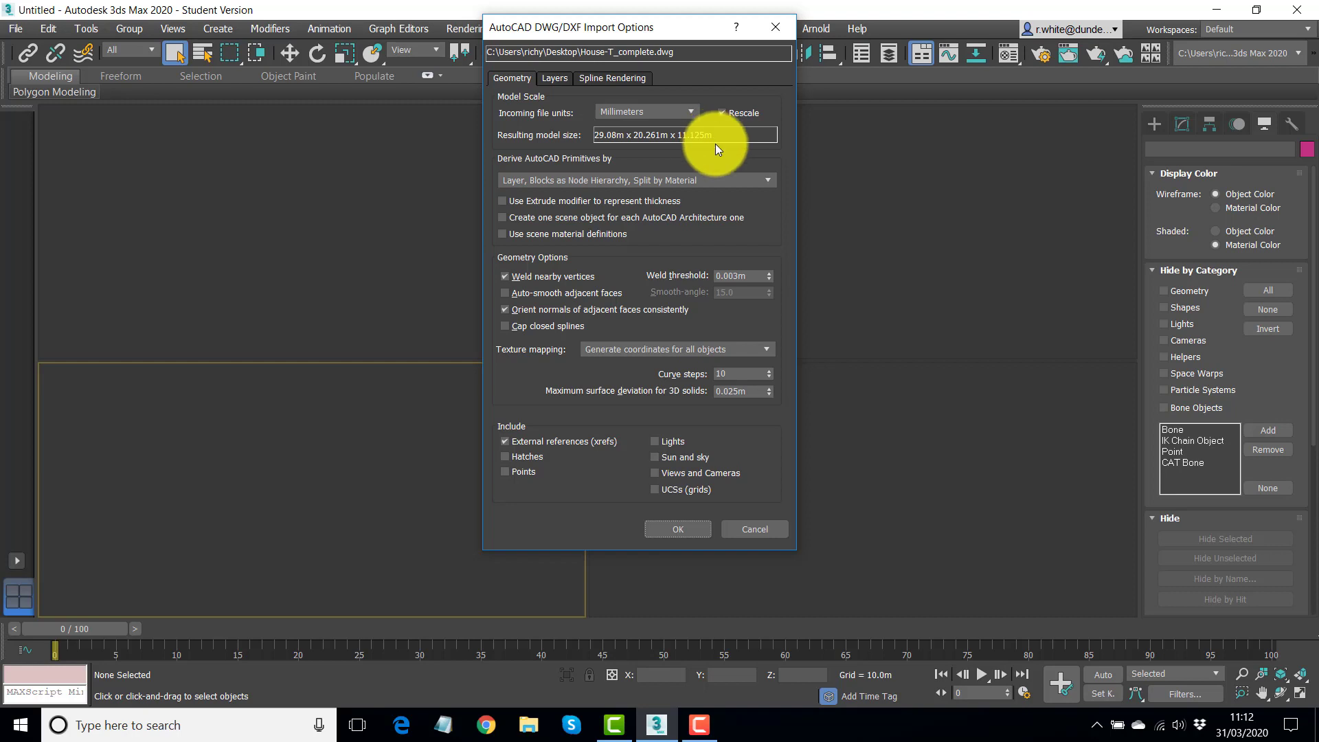
{"action": "left_click", "coordinate": [505, 276]}
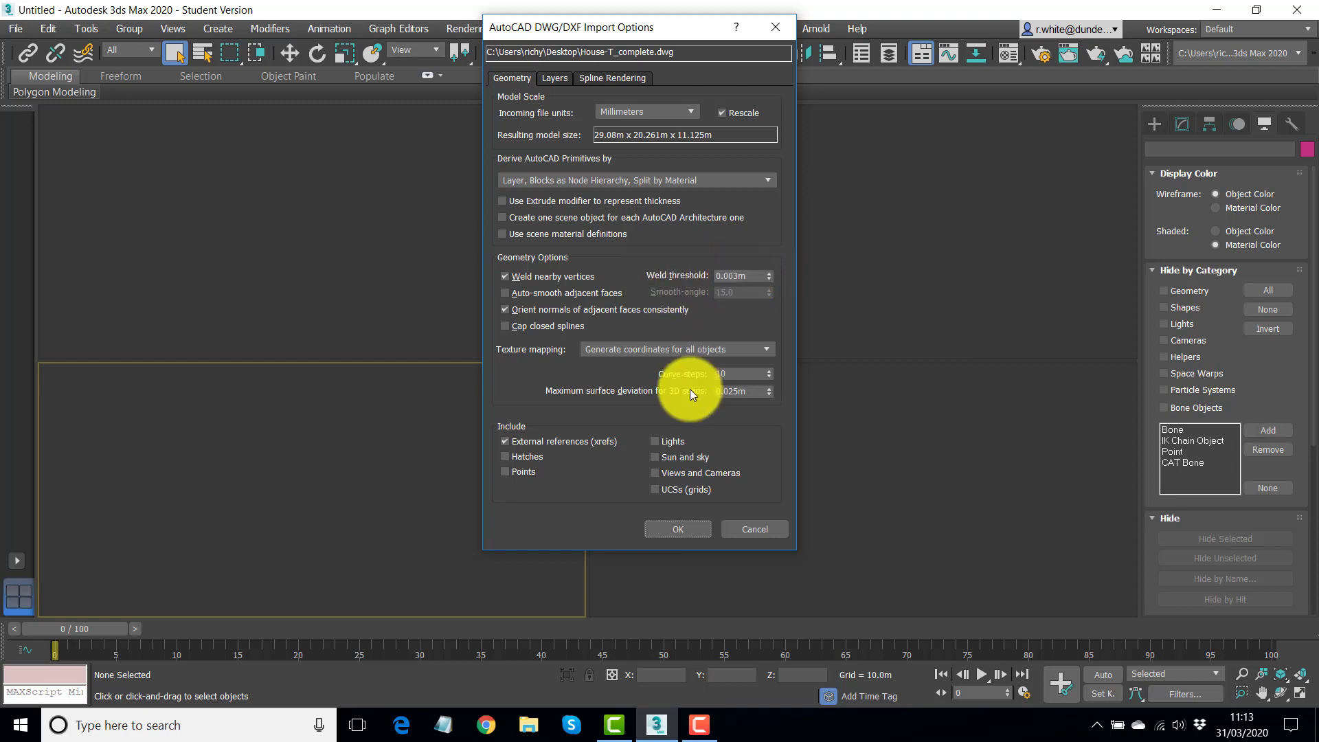
- Import the drawing with these settings and switch the Perspective view to clay shading
{"action": "left_click", "coordinate": [678, 529]}
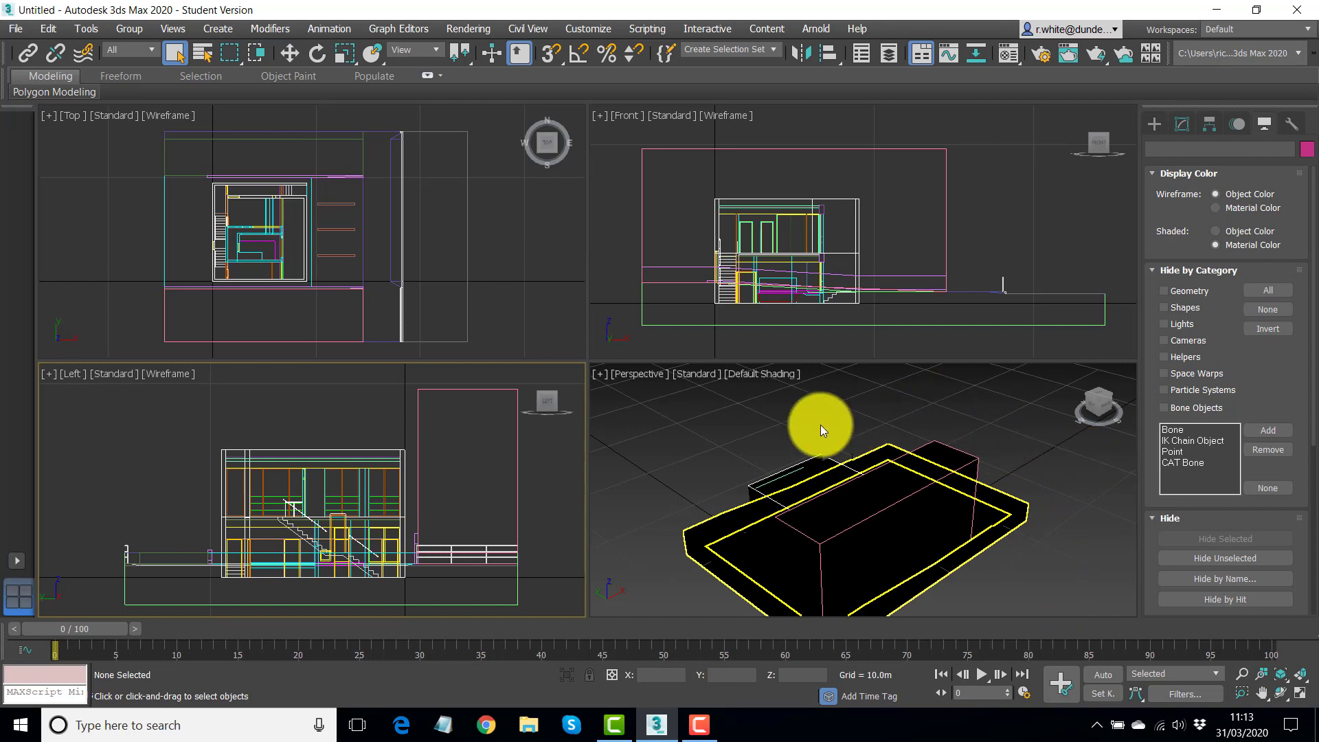
{"action": "left_click", "coordinate": [752, 373]}
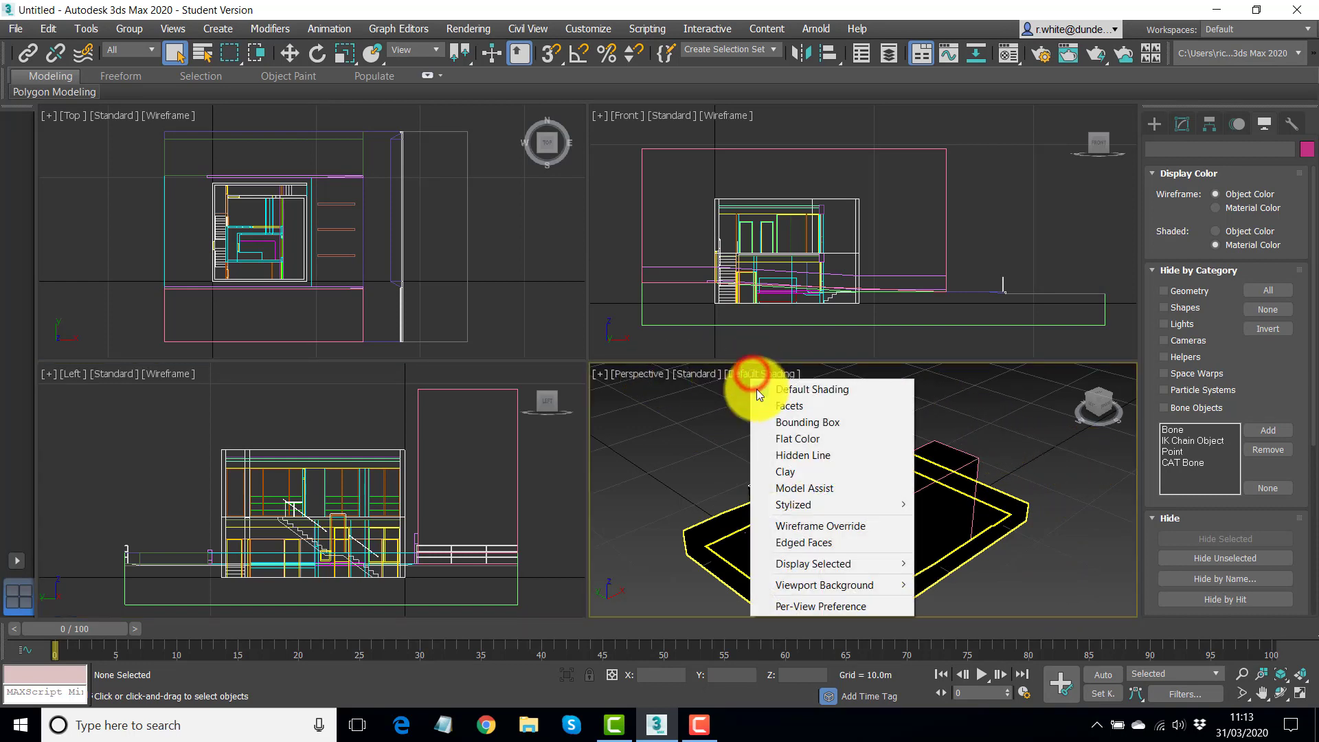
{"action": "left_click", "coordinate": [780, 471]}
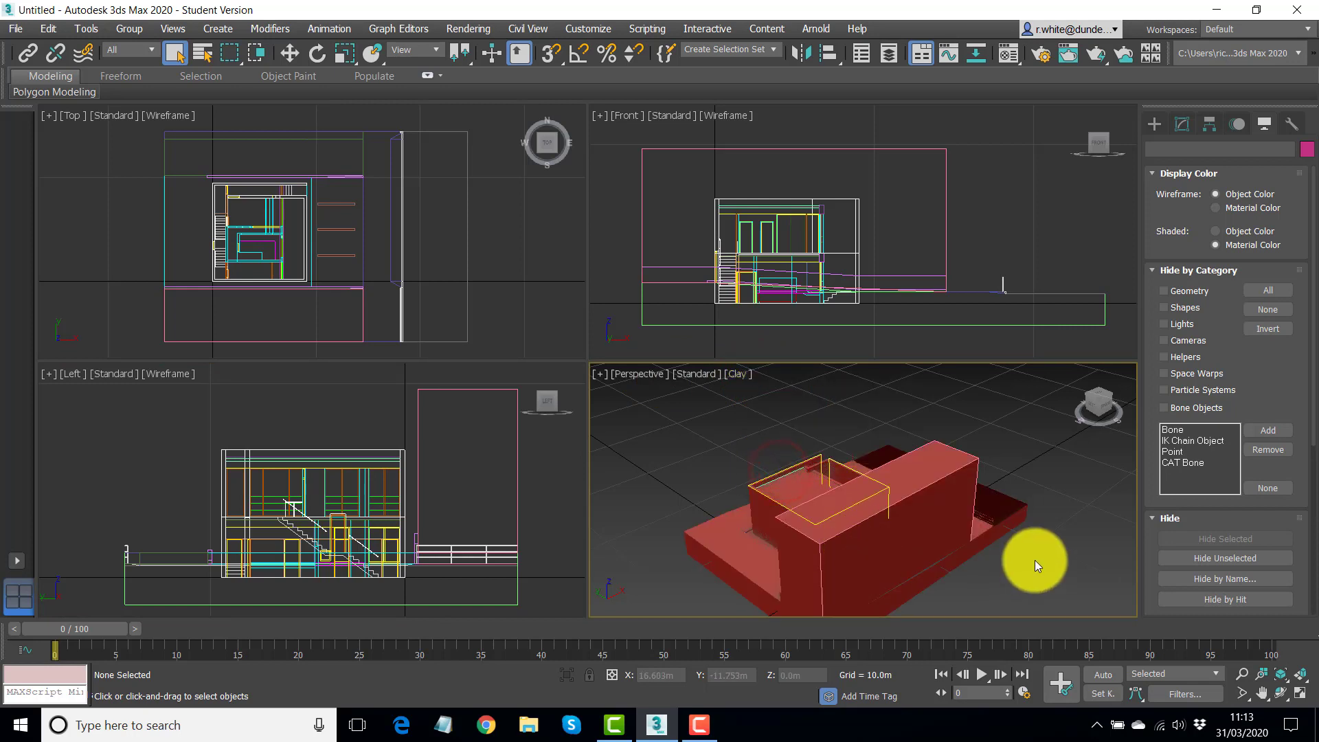
- Orbit the Perspective view around the house to inspect it from several sides
{"action": "left_click", "coordinate": [1279, 695]}
{"action": "left_click_drag", "start_coordinate": [825, 535], "coordinate": [1025, 513]}
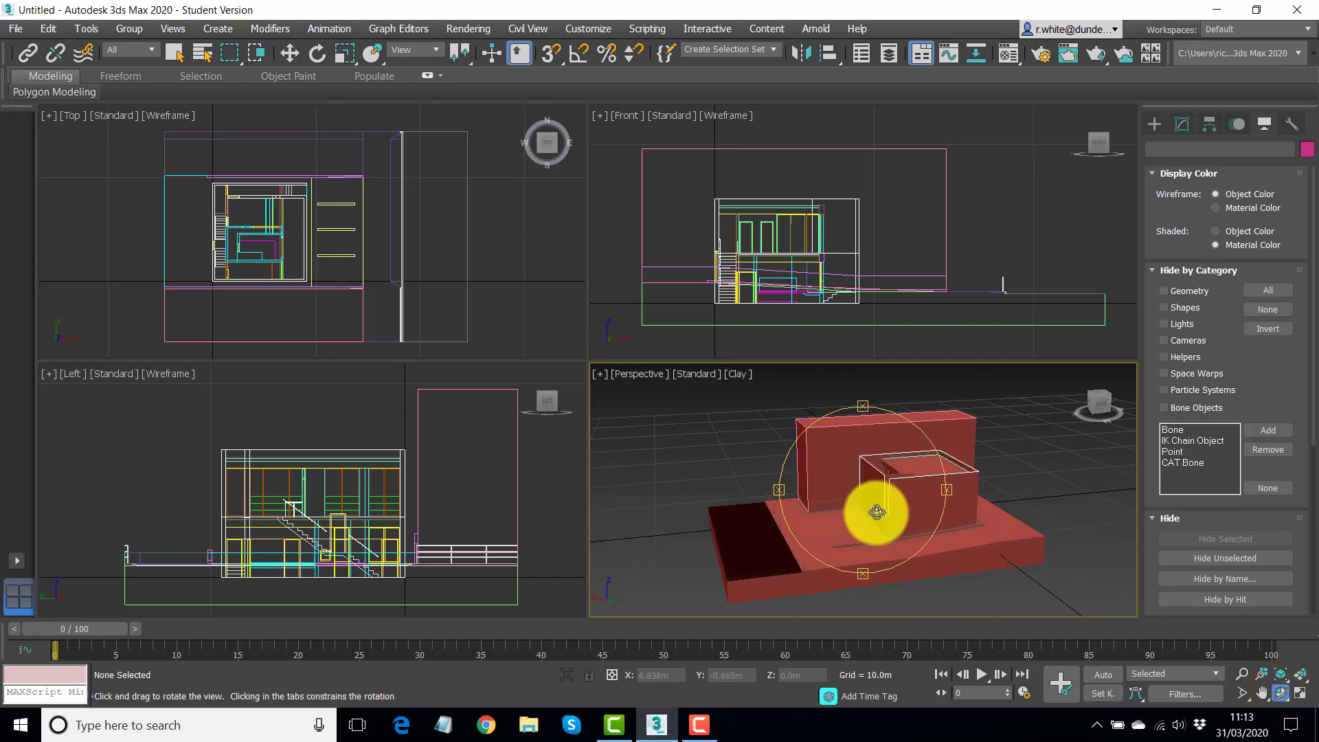
{"action": "left_click_drag", "start_coordinate": [875, 514], "coordinate": [718, 515]}
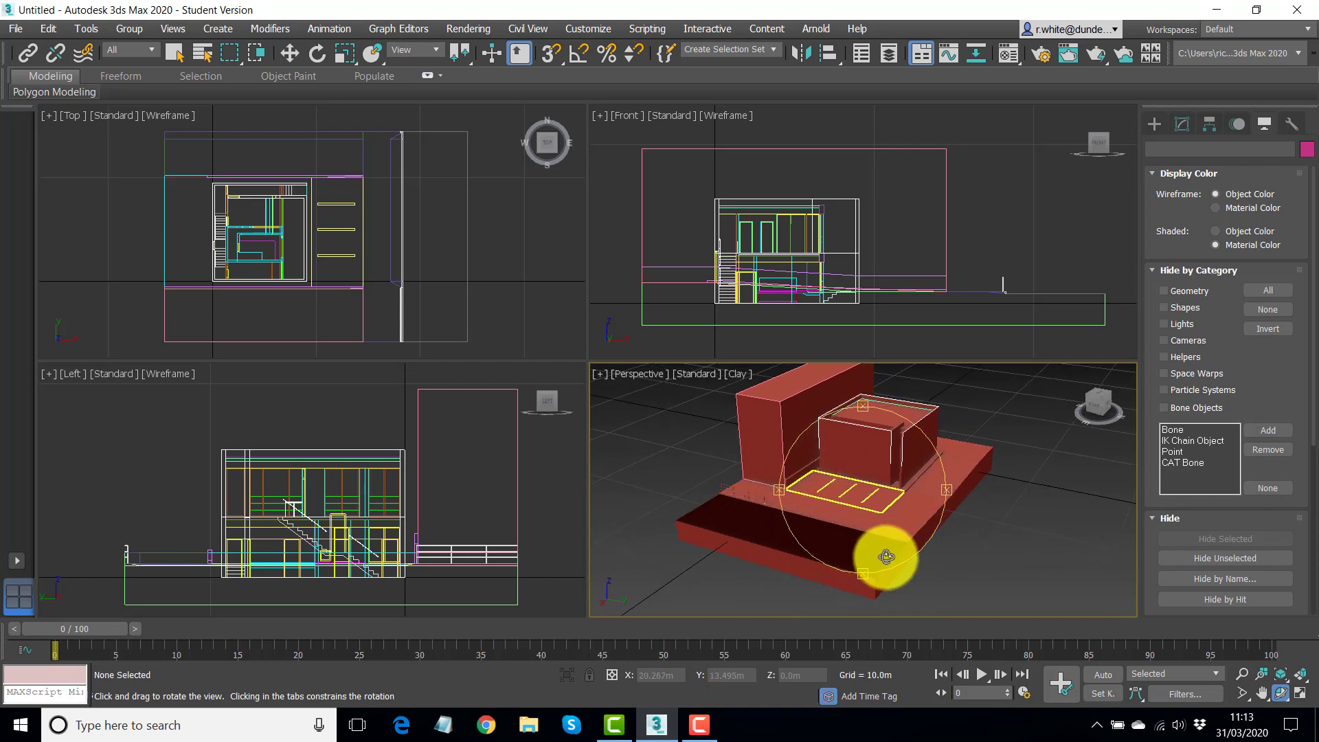
{"action": "left_click_drag", "start_coordinate": [845, 542], "coordinate": [879, 521]}
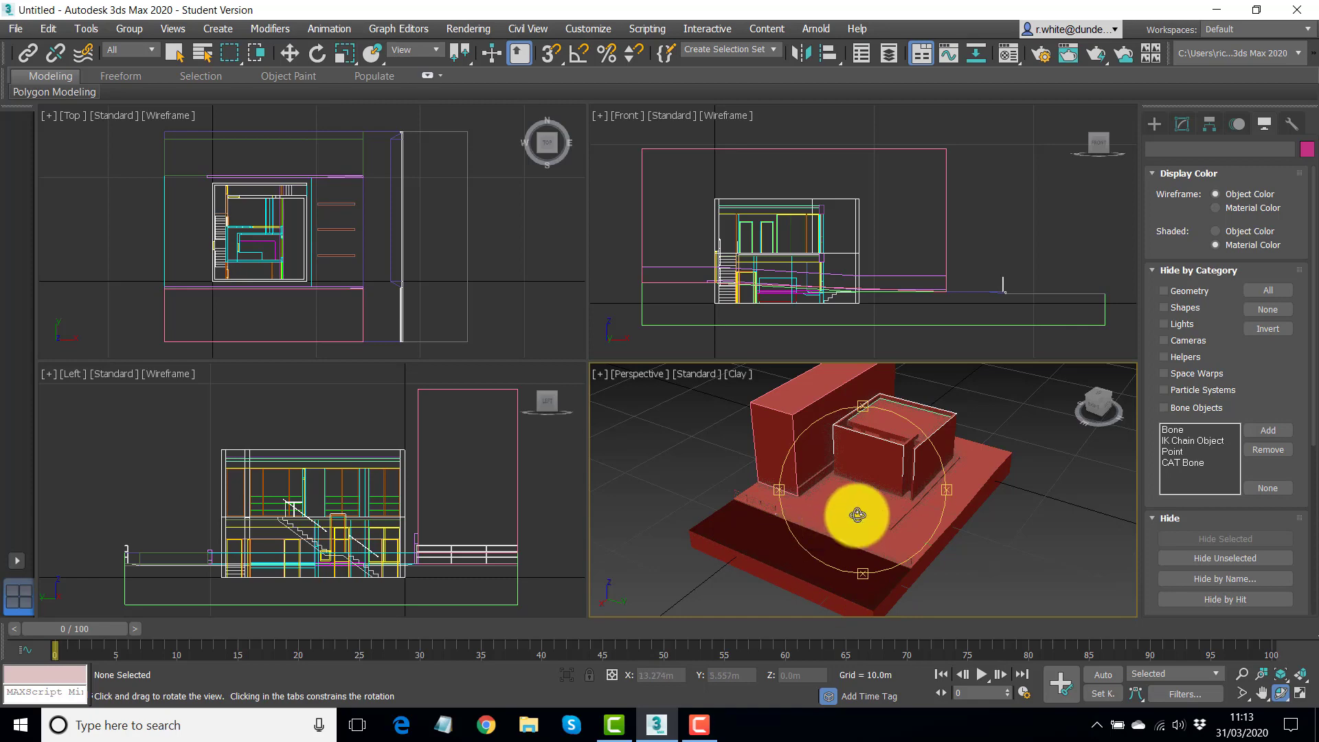
{"action": "mouse_move", "coordinate": [864, 514]}
{"action": "left_mouse_down"}
{"action": "mouse_move", "coordinate": [851, 503]}
{"action": "mouse_move", "coordinate": [859, 525]}
{"action": "mouse_move", "coordinate": [834, 521]}
{"action": "mouse_move", "coordinate": [845, 500]}
{"action": "left_mouse_up"}
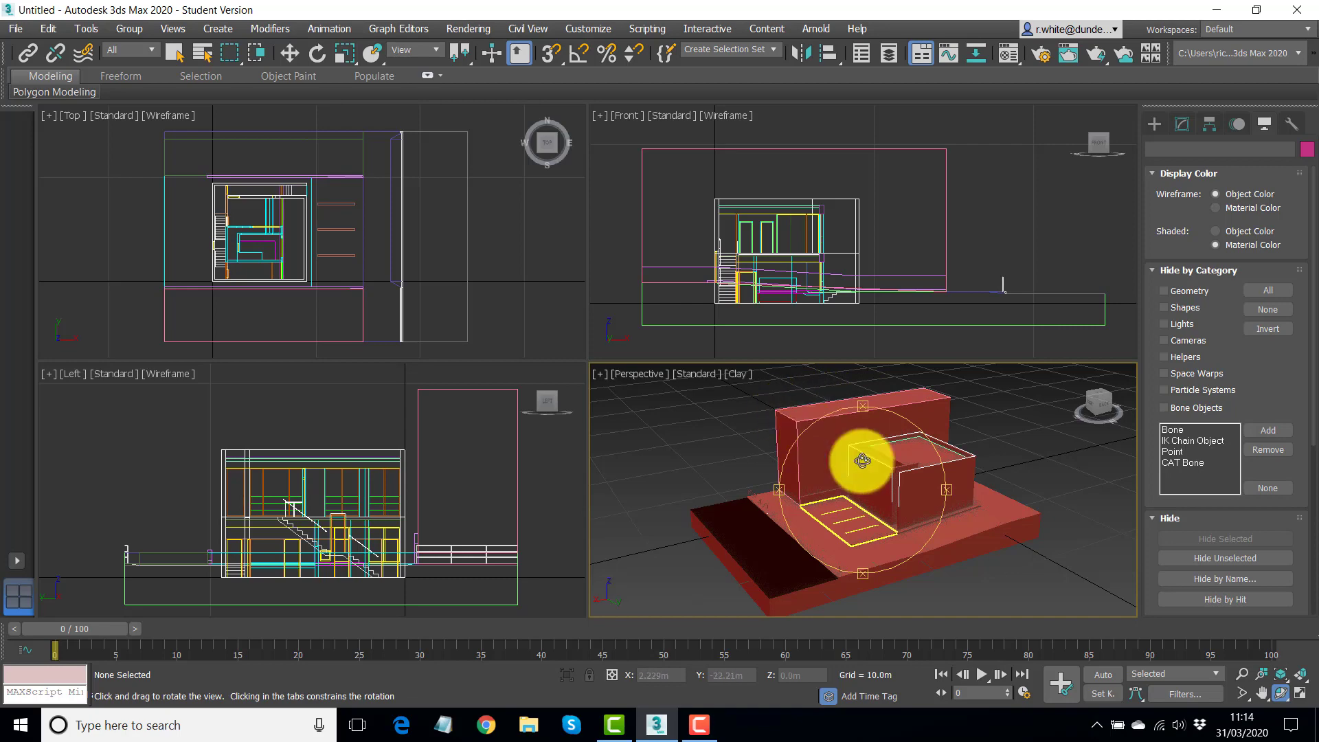
{"action": "mouse_move", "coordinate": [874, 463]}
{"action": "left_mouse_down"}
{"action": "mouse_move", "coordinate": [878, 433]}
{"action": "mouse_move", "coordinate": [874, 466]}
{"action": "mouse_move", "coordinate": [795, 448]}
{"action": "mouse_move", "coordinate": [880, 465]}
{"action": "mouse_move", "coordinate": [862, 443]}
{"action": "left_mouse_up"}
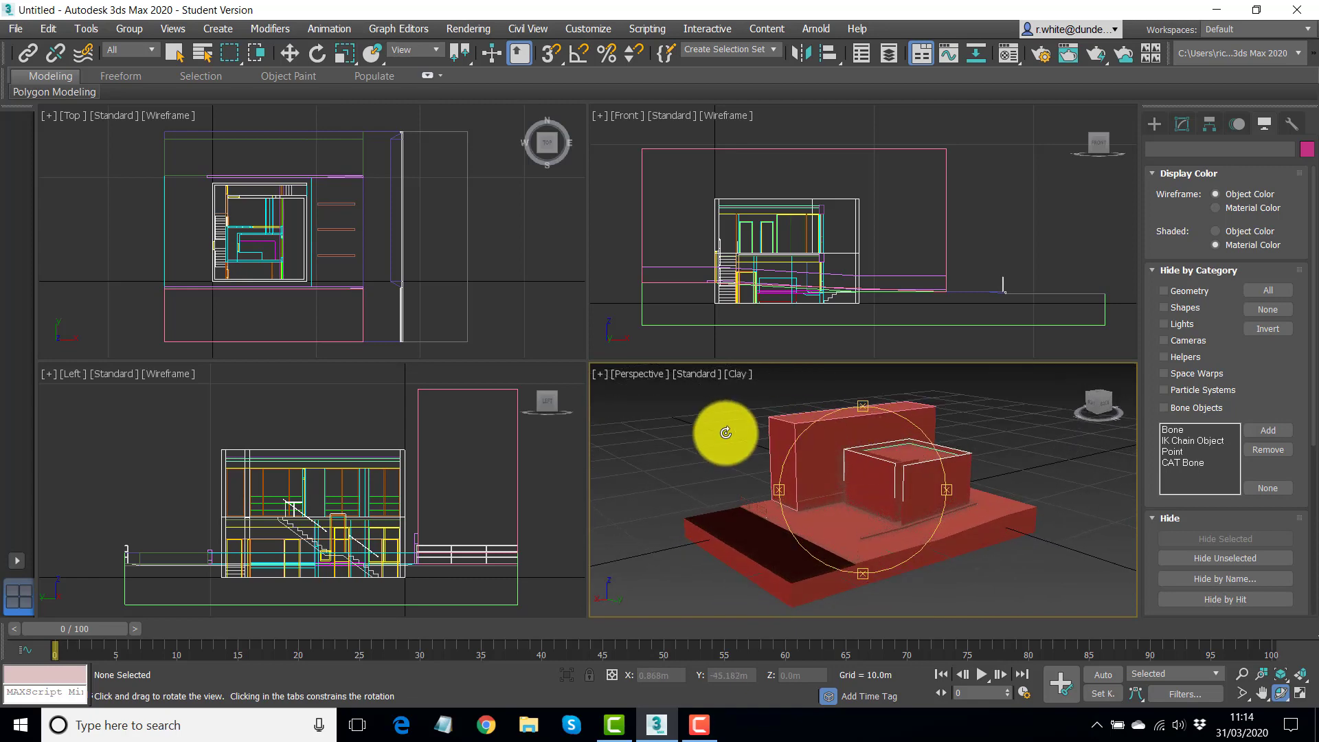
- Select the stray Layer:RF_SLAB_1 shape by name and delete it
{"action": "left_click", "coordinate": [202, 53]}
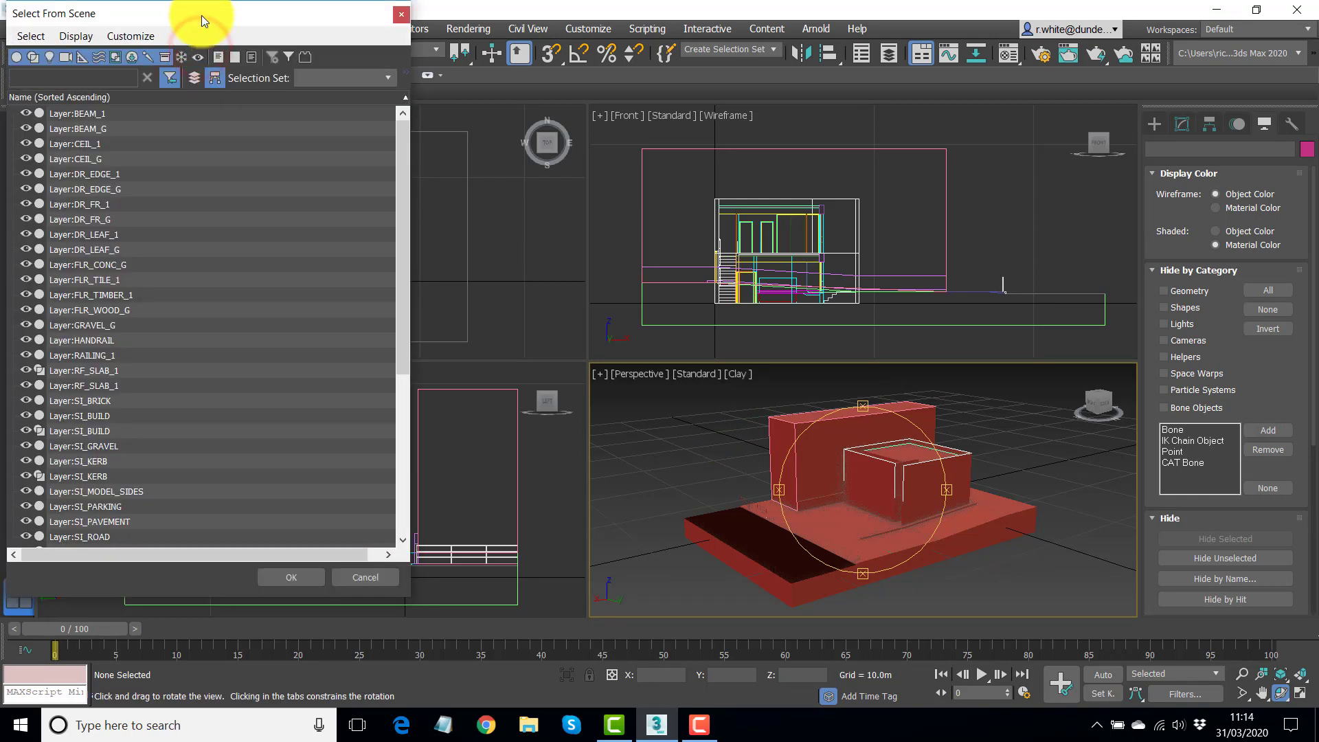
{"action": "left_click_drag", "start_coordinate": [201, 15], "coordinate": [228, 67]}
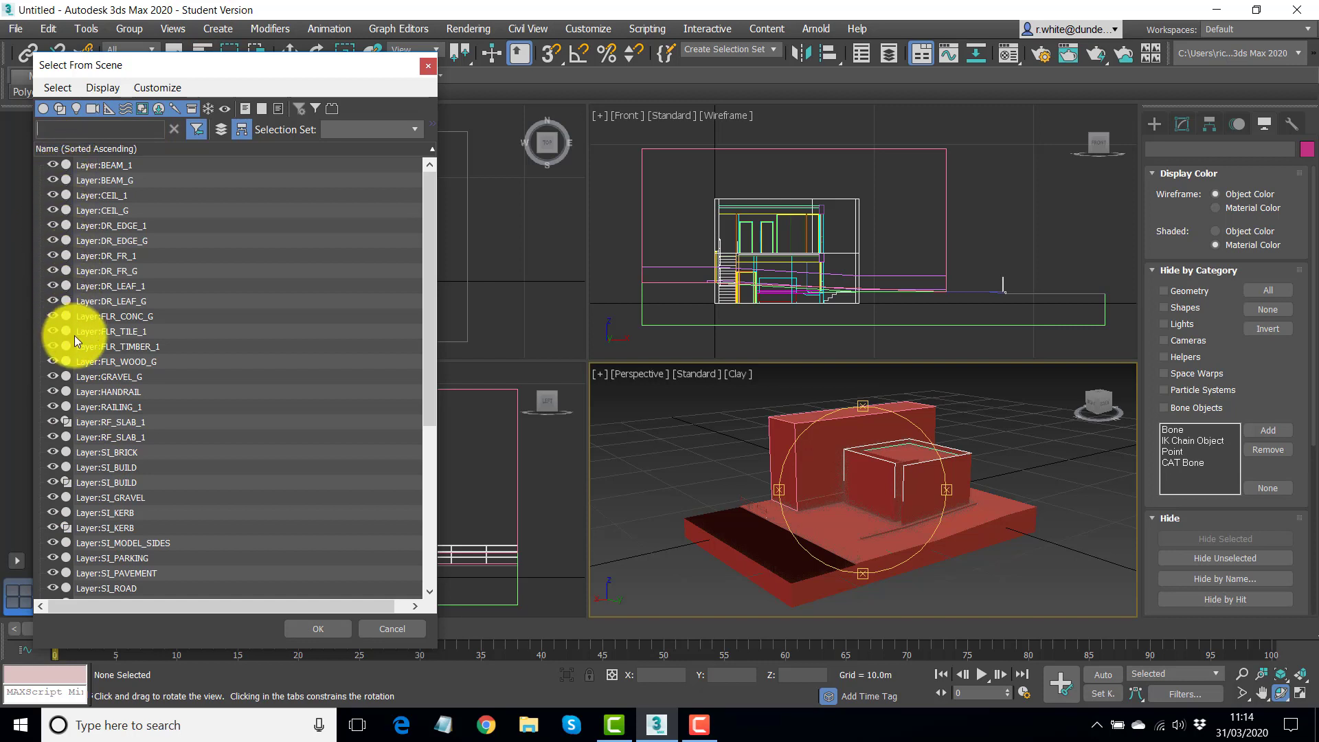
{"action": "left_click", "coordinate": [77, 424]}
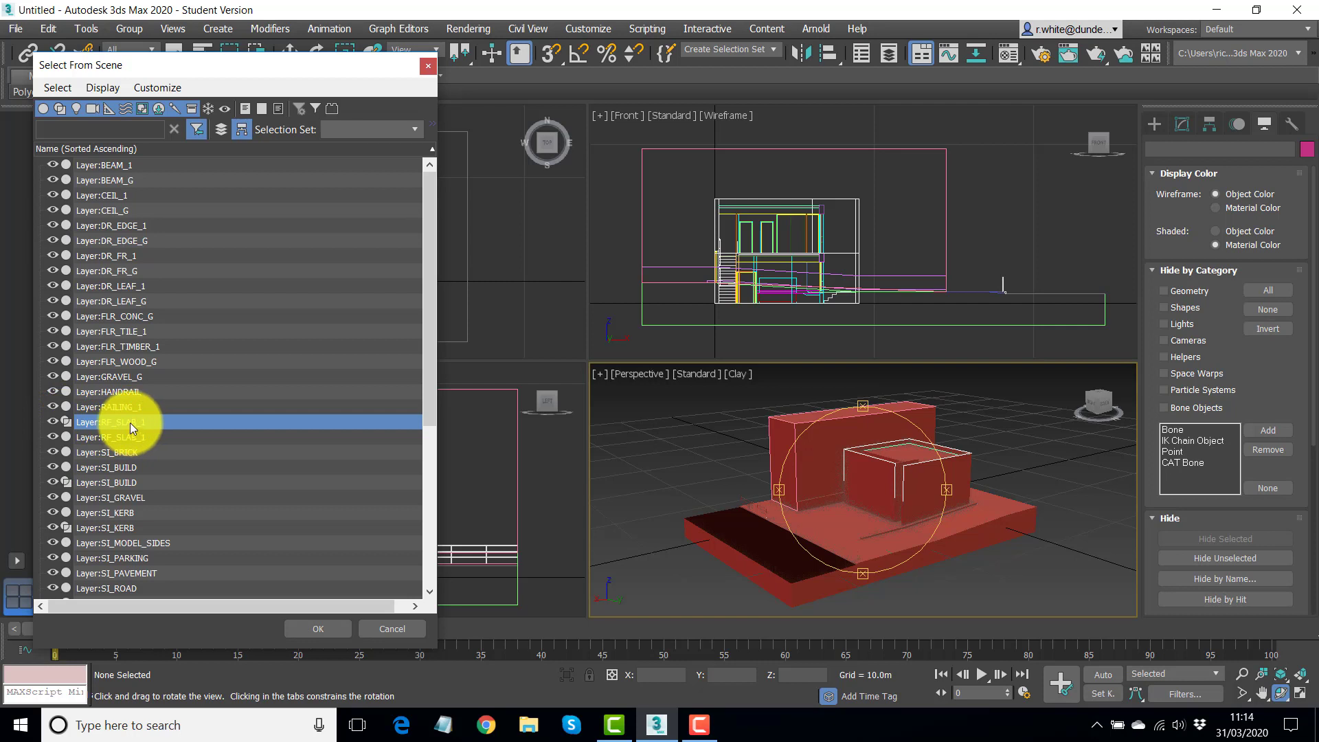
{"action": "left_click", "coordinate": [319, 627]}
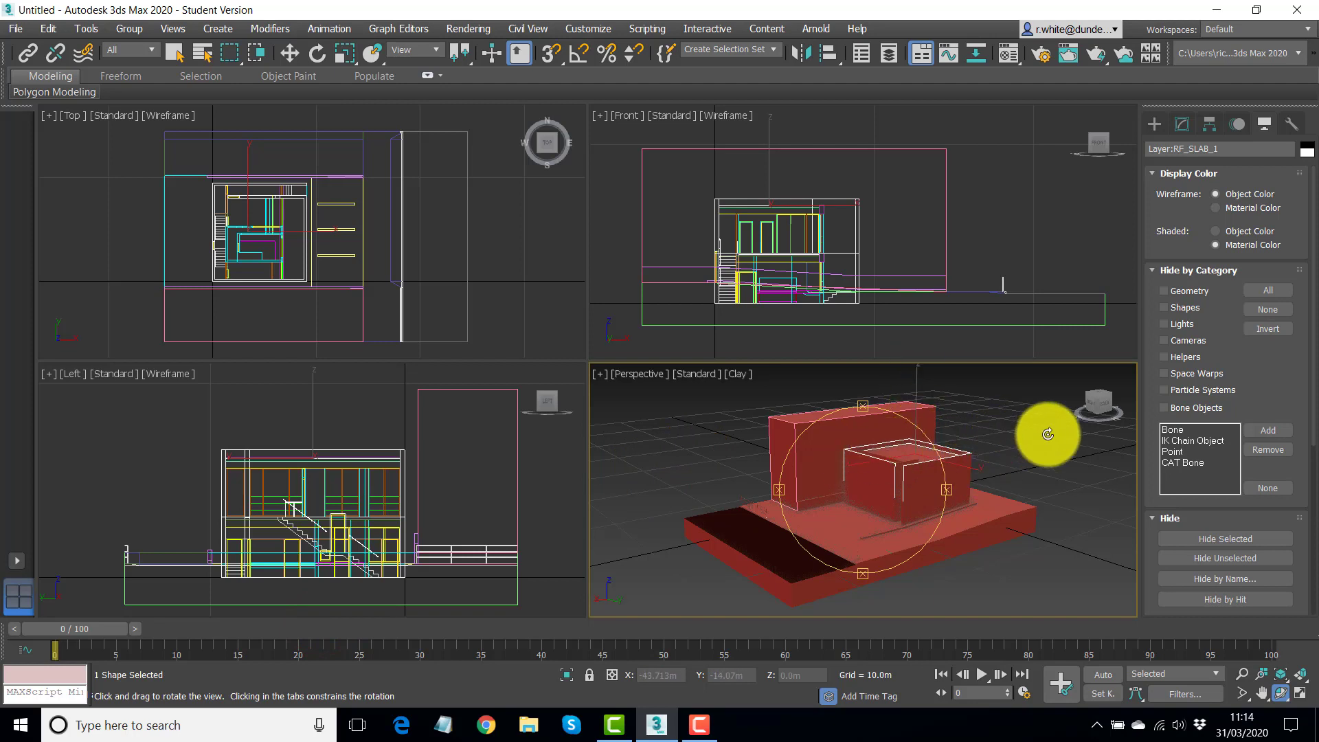
{"action": "key", "text": "ctrl+d"}
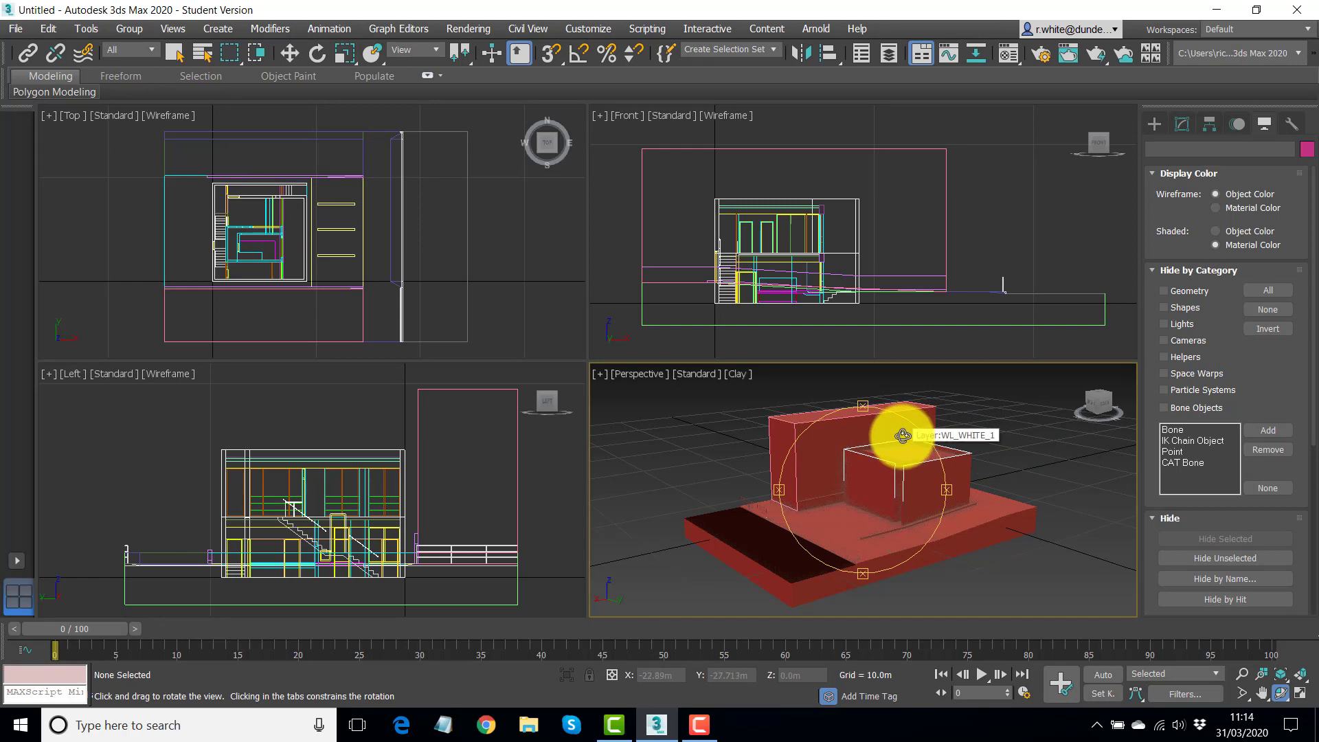
- Select the SI_BUILD, SI_KERB and SI_TAR shapes by name and delete them
{"action": "left_click", "coordinate": [204, 51]}
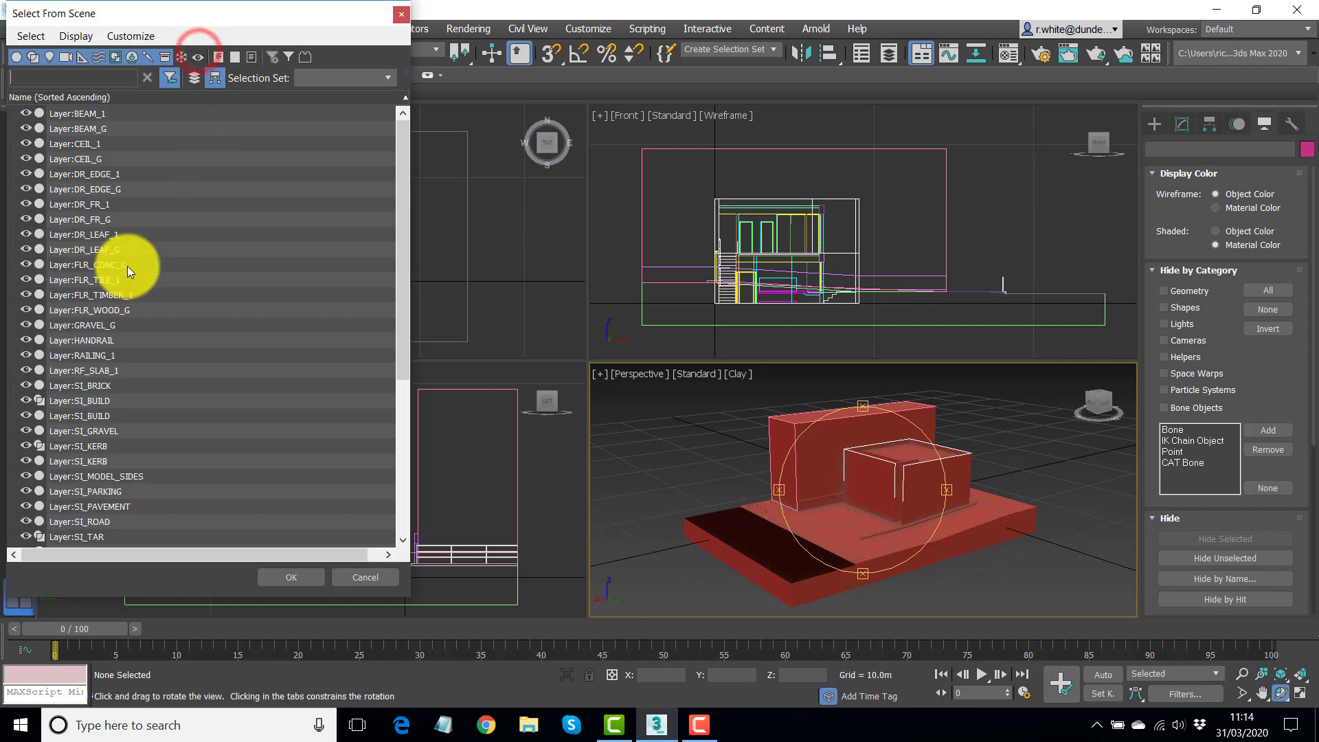
{"action": "left_click", "coordinate": [72, 400]}
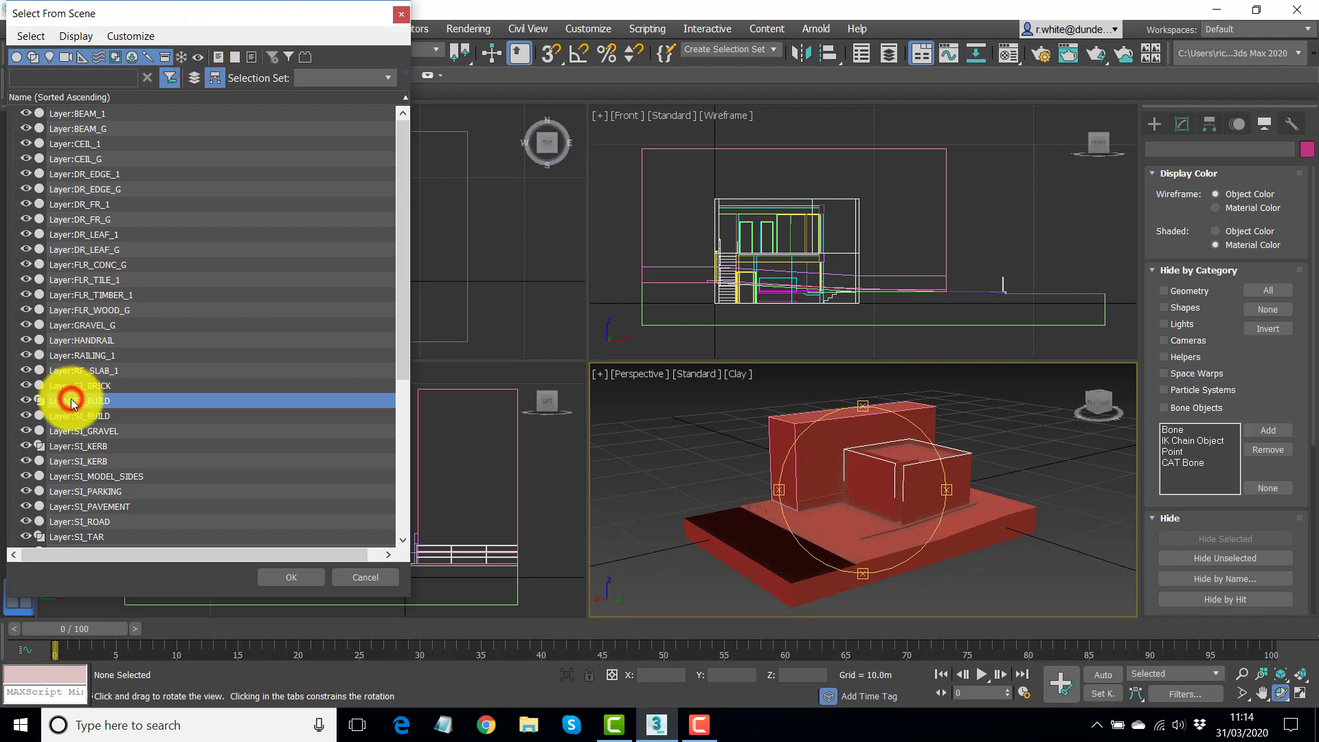
{"action": "left_click", "coordinate": [67, 447], "text": "ctrl"}
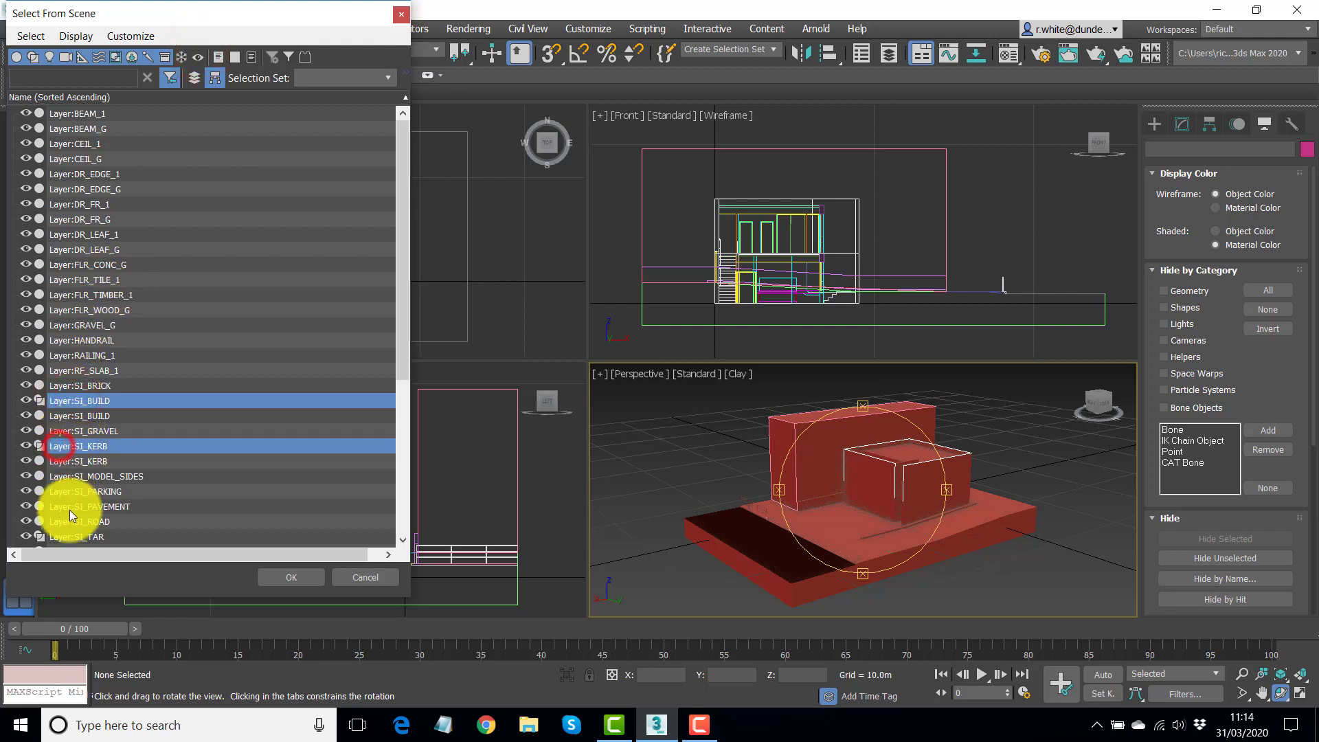
{"action": "left_click", "coordinate": [64, 535], "text": "ctrl"}
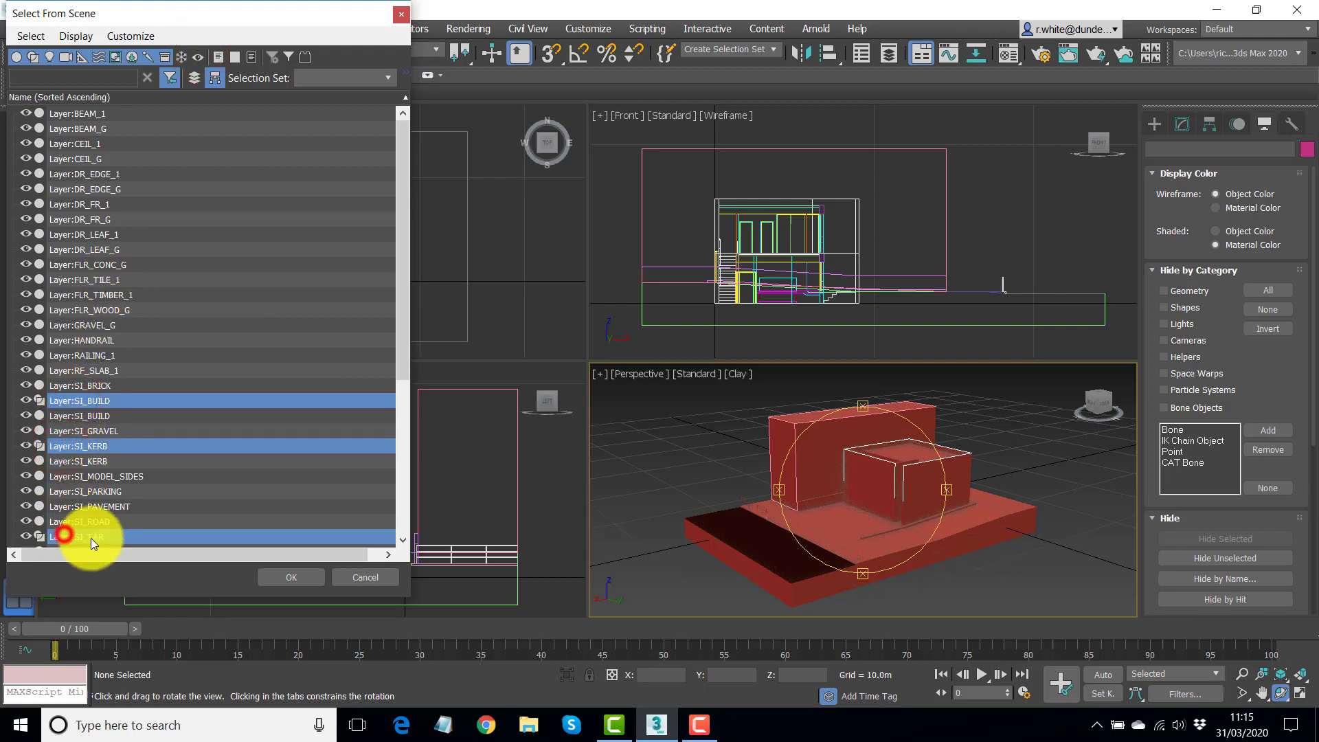
{"action": "left_click", "coordinate": [296, 580]}
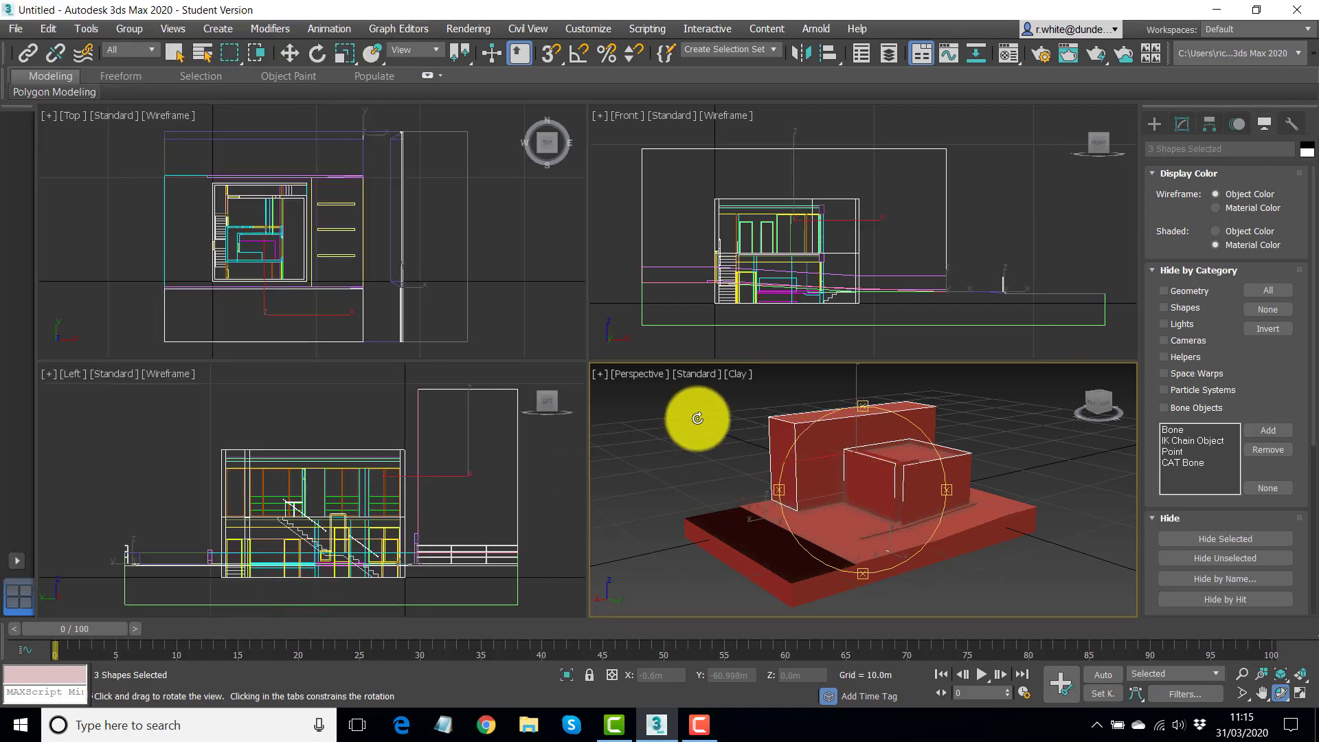
{"action": "key", "text": "ctrl+d"}
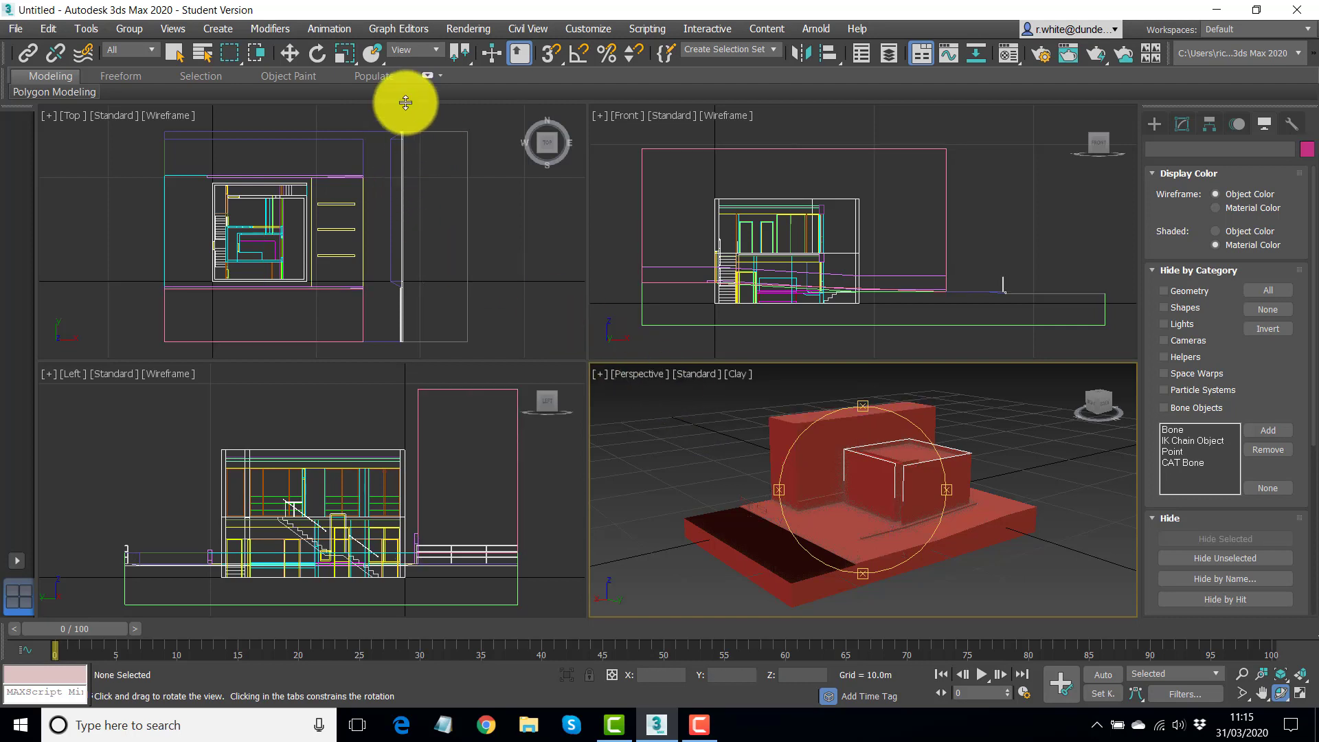
- With the selection filter set to Shapes, region-select and delete the two stray shapes, then verify the object list
{"action": "left_click", "coordinate": [151, 50]}
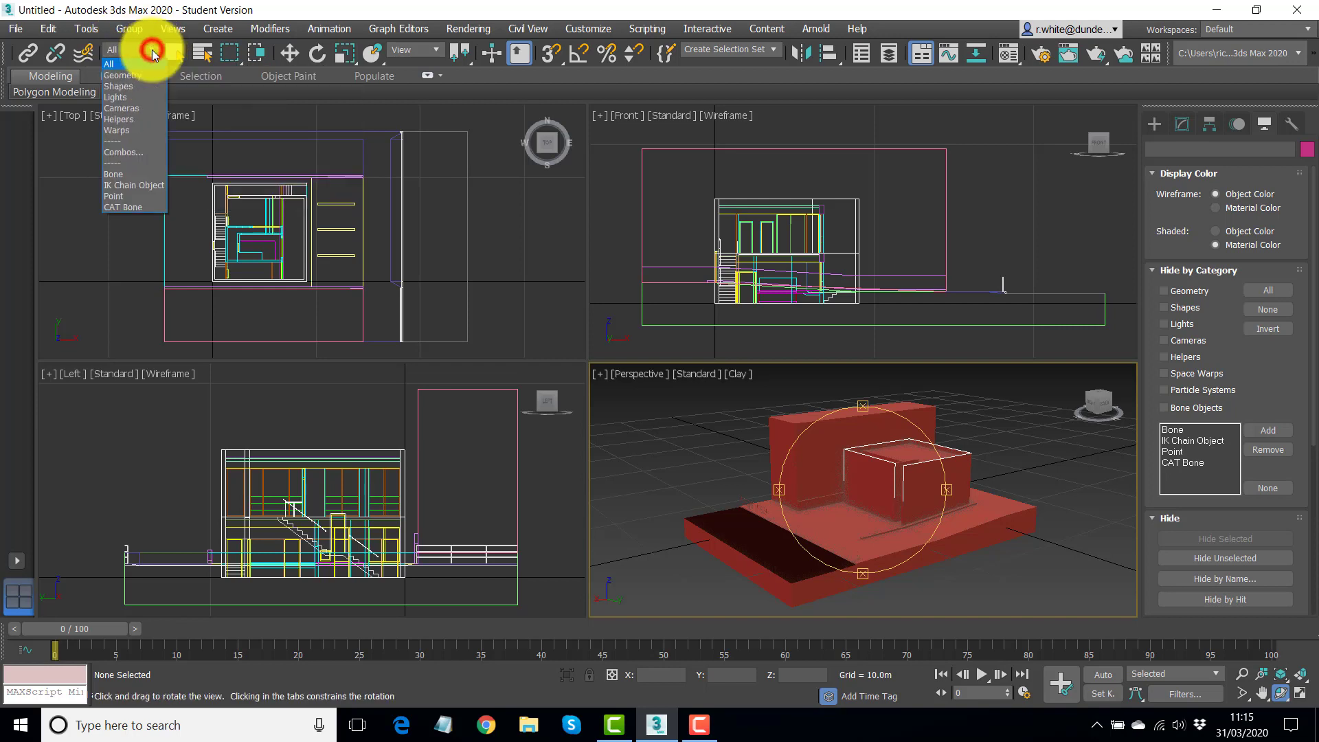
{"action": "left_click", "coordinate": [114, 86]}
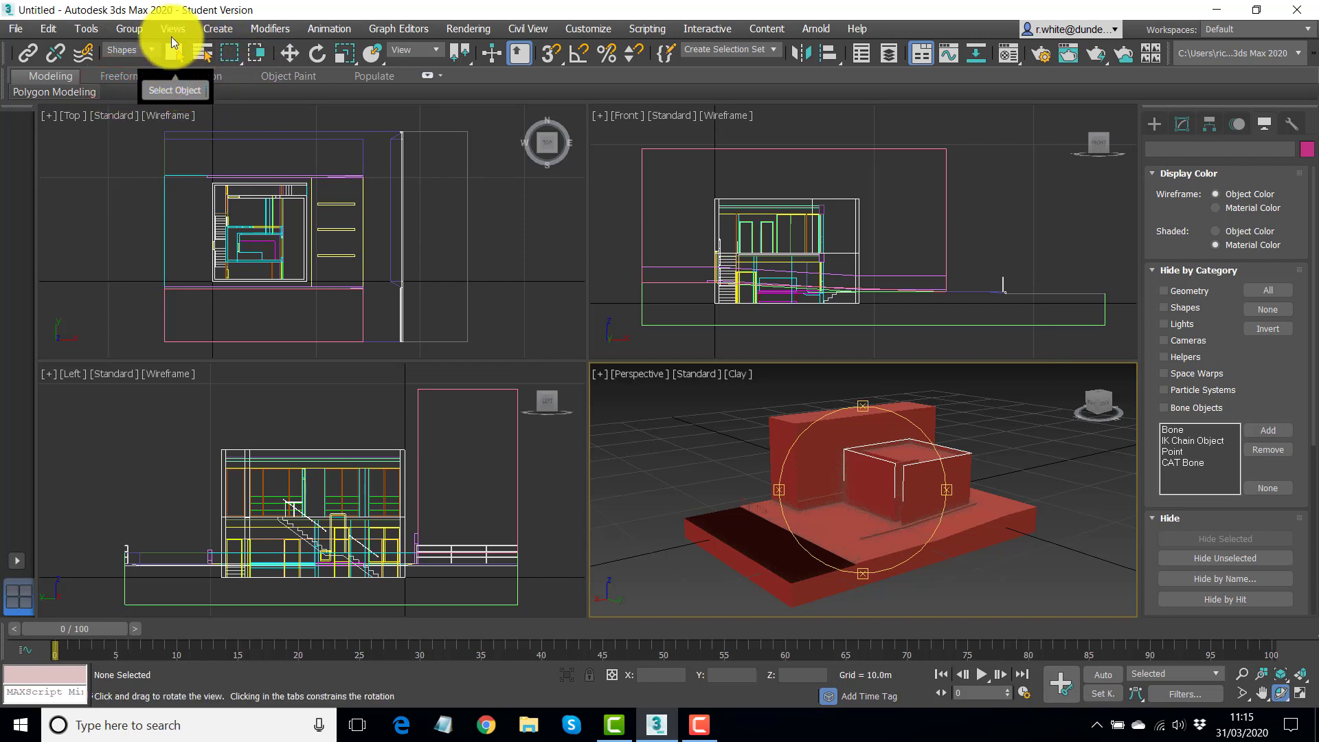
{"action": "left_click", "coordinate": [175, 55]}
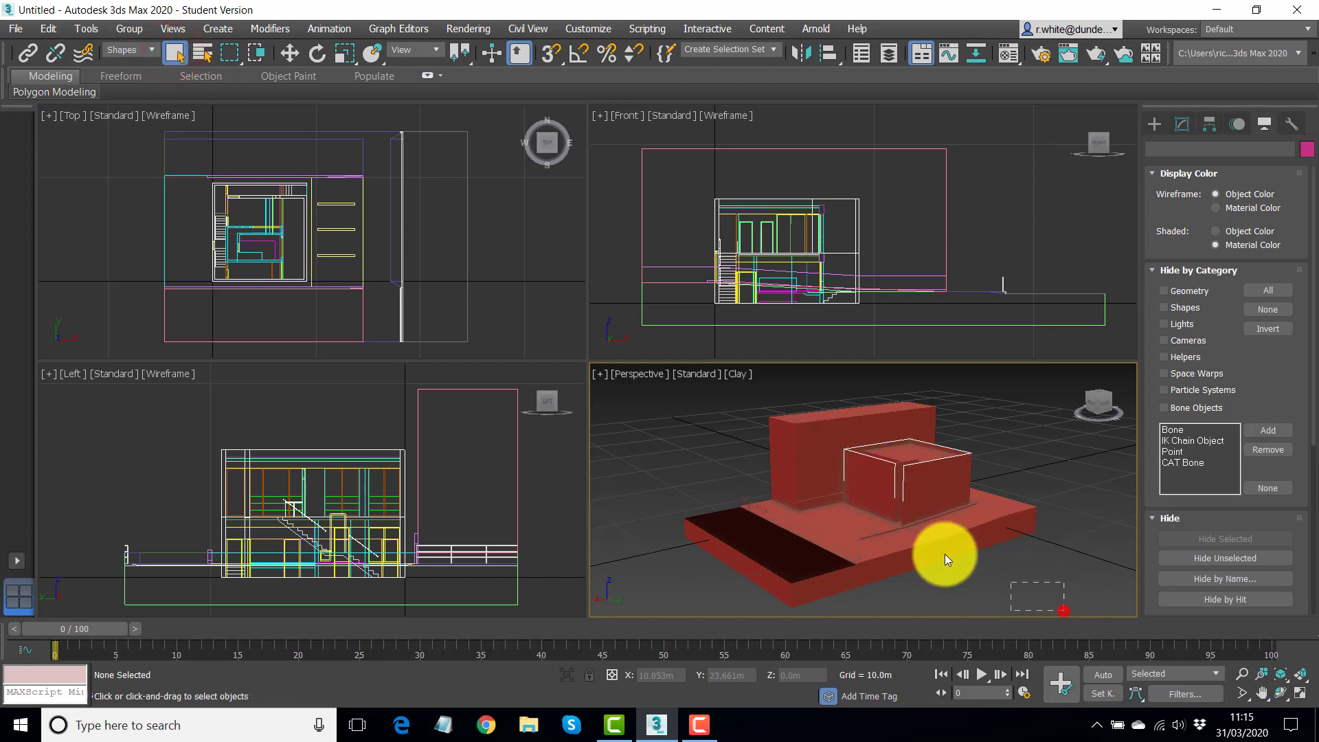
{"action": "left_click_drag", "start_coordinate": [914, 542], "coordinate": [633, 390]}
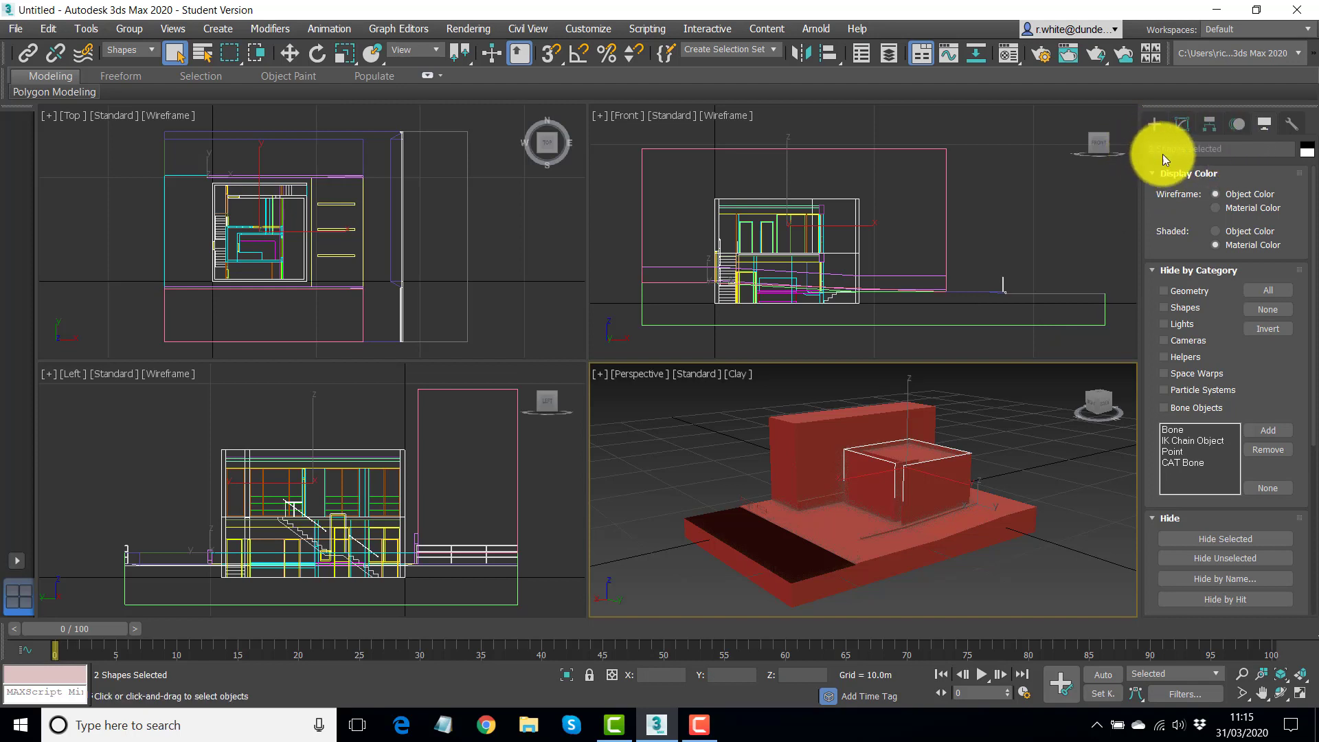
{"action": "left_click", "coordinate": [603, 498]}
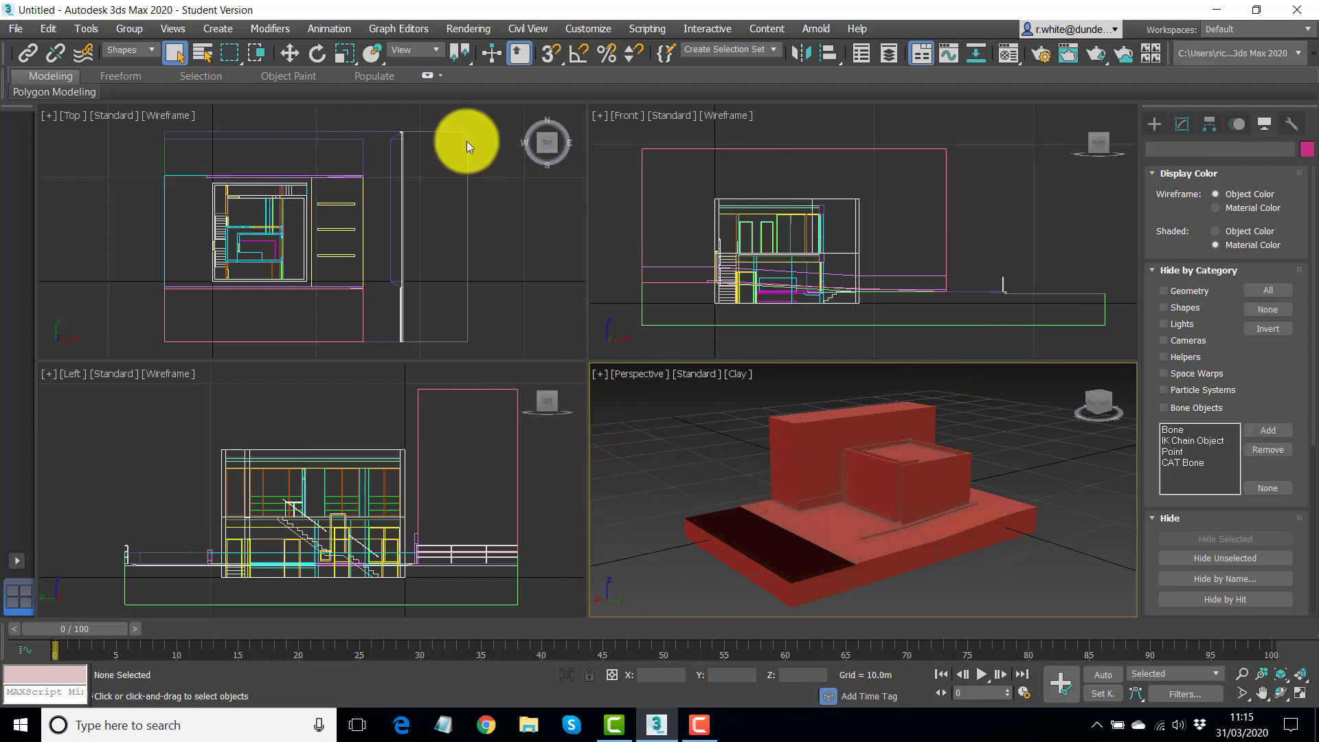
{"action": "left_click", "coordinate": [204, 54]}
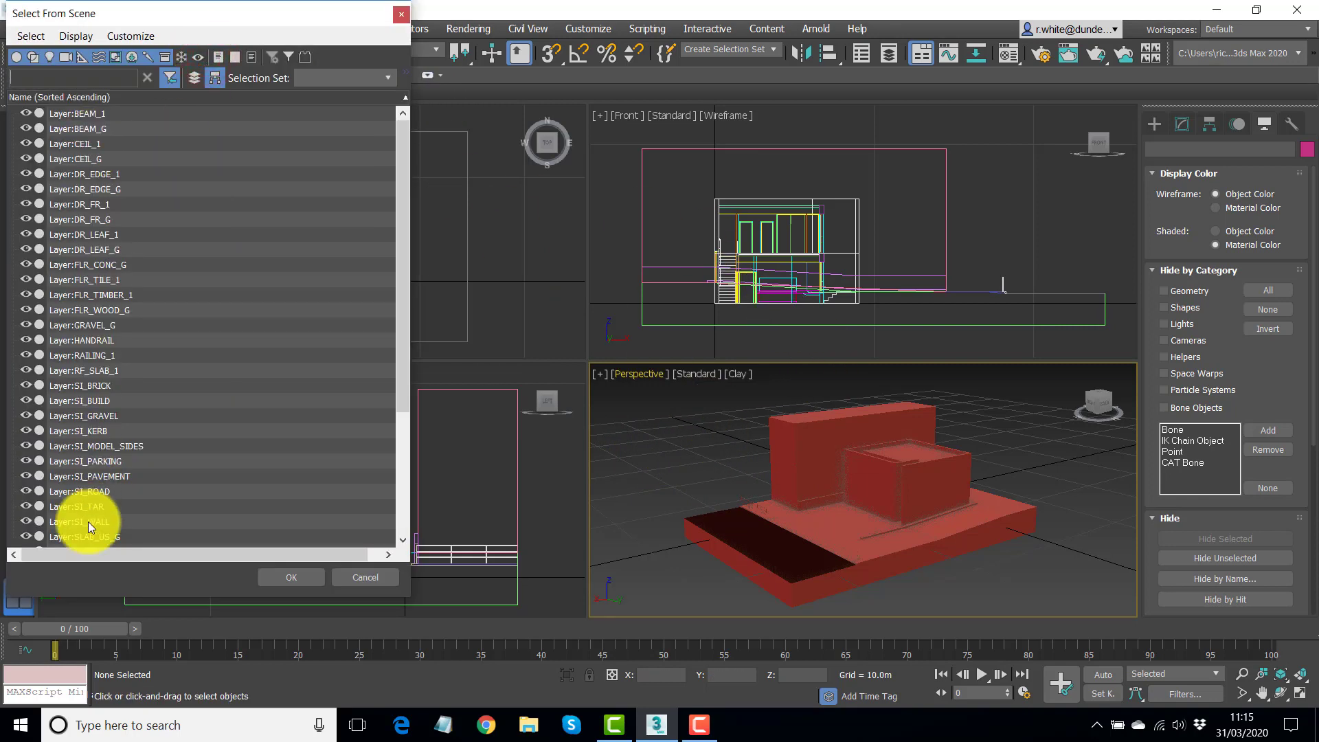
{"action": "left_click", "coordinate": [401, 16]}
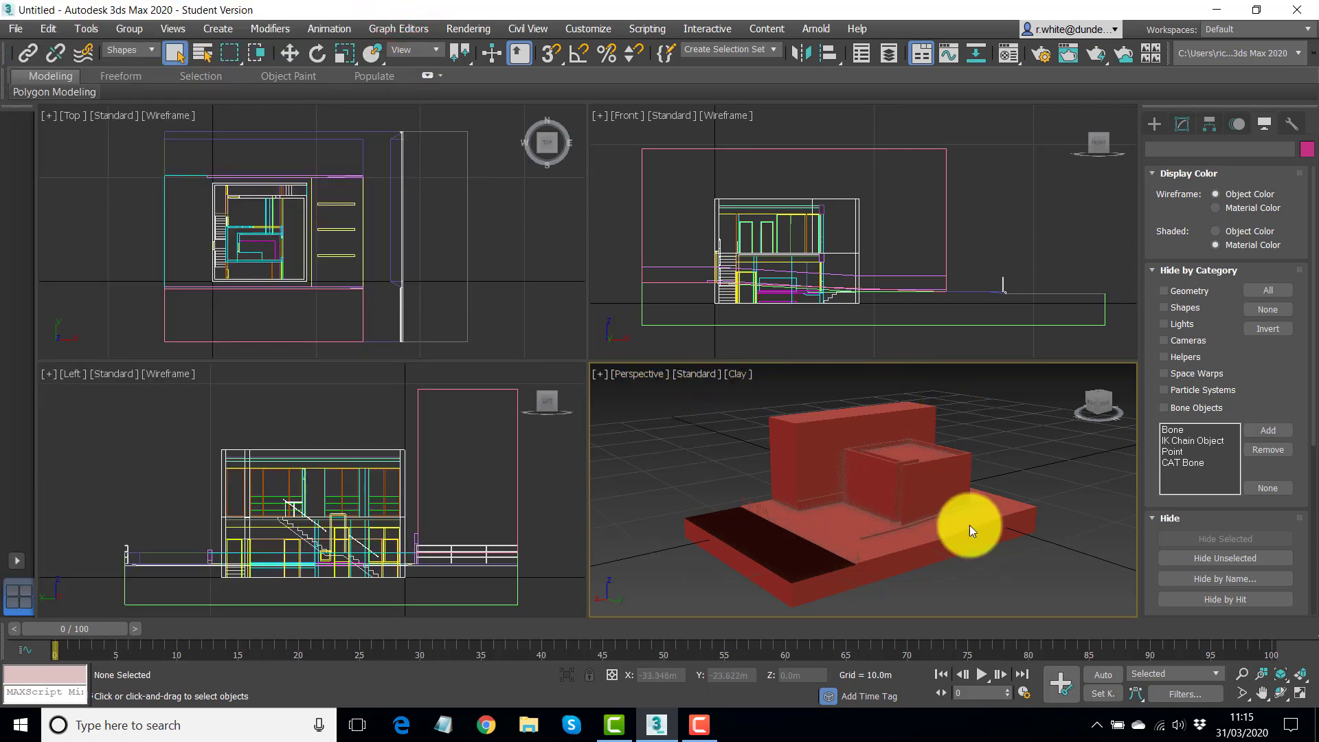
- Turn on Edged Faces and switch the Perspective viewport from clay to Default Shading
{"action": "left_click", "coordinate": [735, 373]}
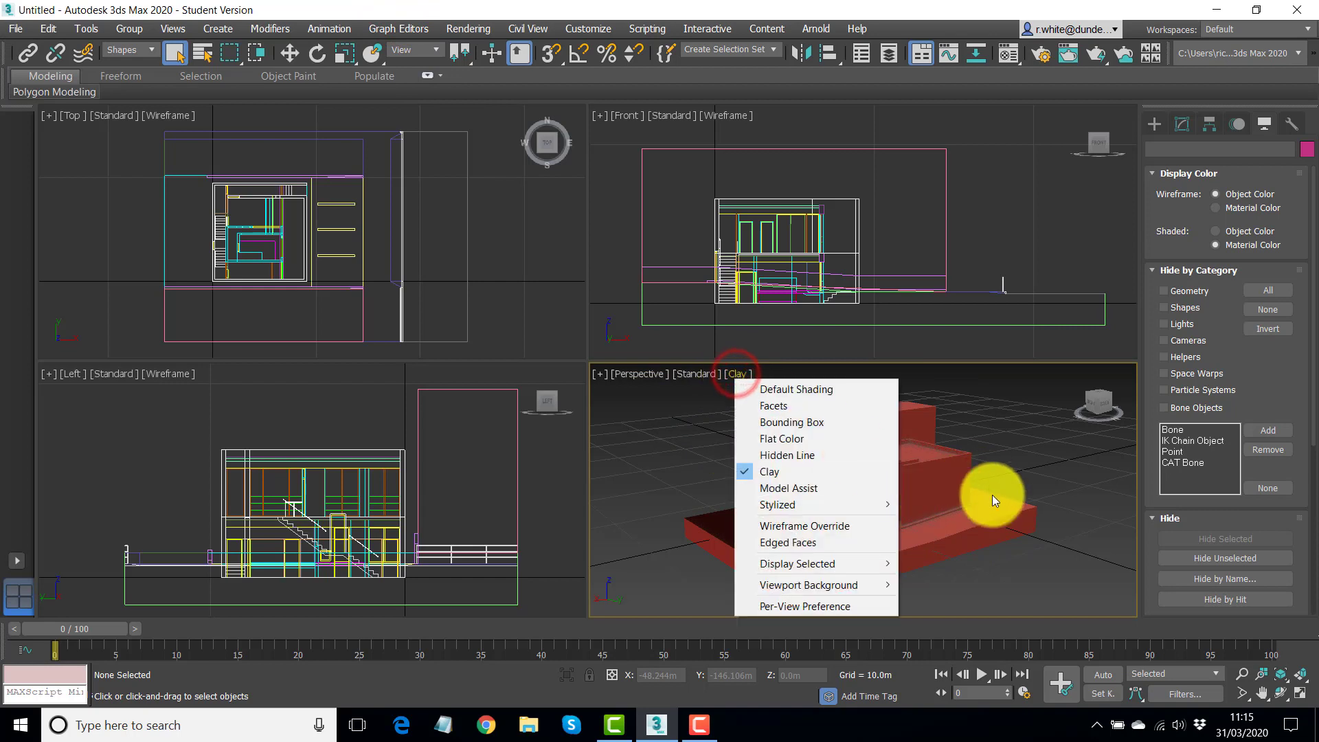
{"action": "left_click", "coordinate": [781, 542]}
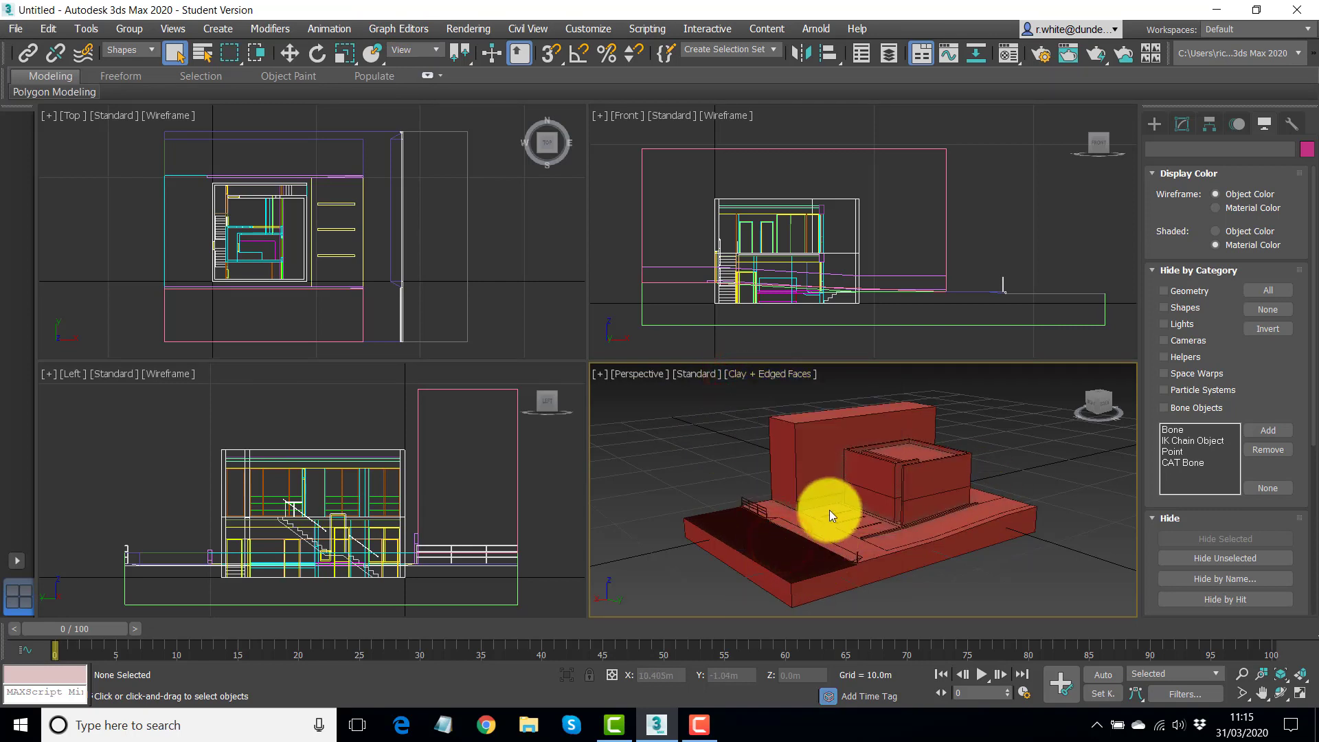
{"action": "mouse_move", "coordinate": [830, 509]}
{"action": "middle_mouse_down"}
{"action": "mouse_move", "coordinate": [828, 534]}
{"action": "mouse_move", "coordinate": [775, 507]}
{"action": "mouse_move", "coordinate": [883, 545]}
{"action": "mouse_move", "coordinate": [904, 488]}
{"action": "middle_mouse_up"}
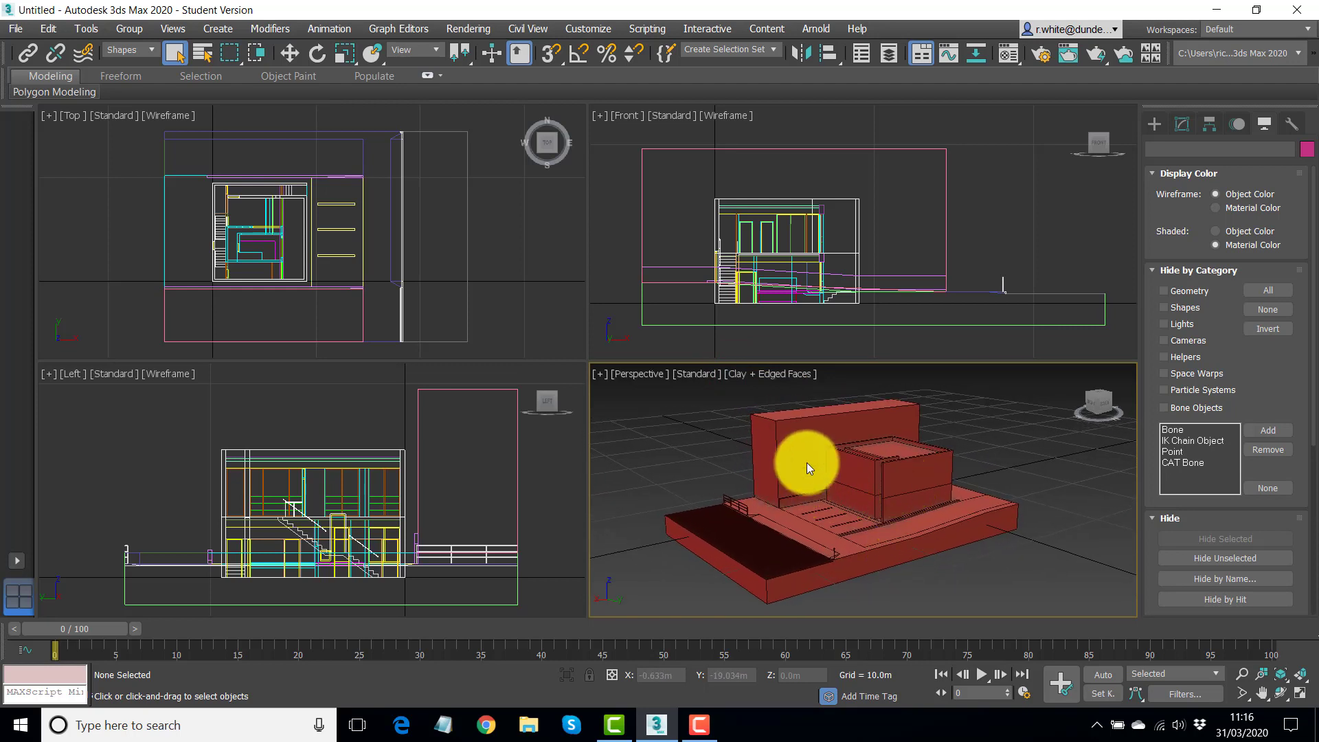
{"action": "left_click", "coordinate": [772, 374]}
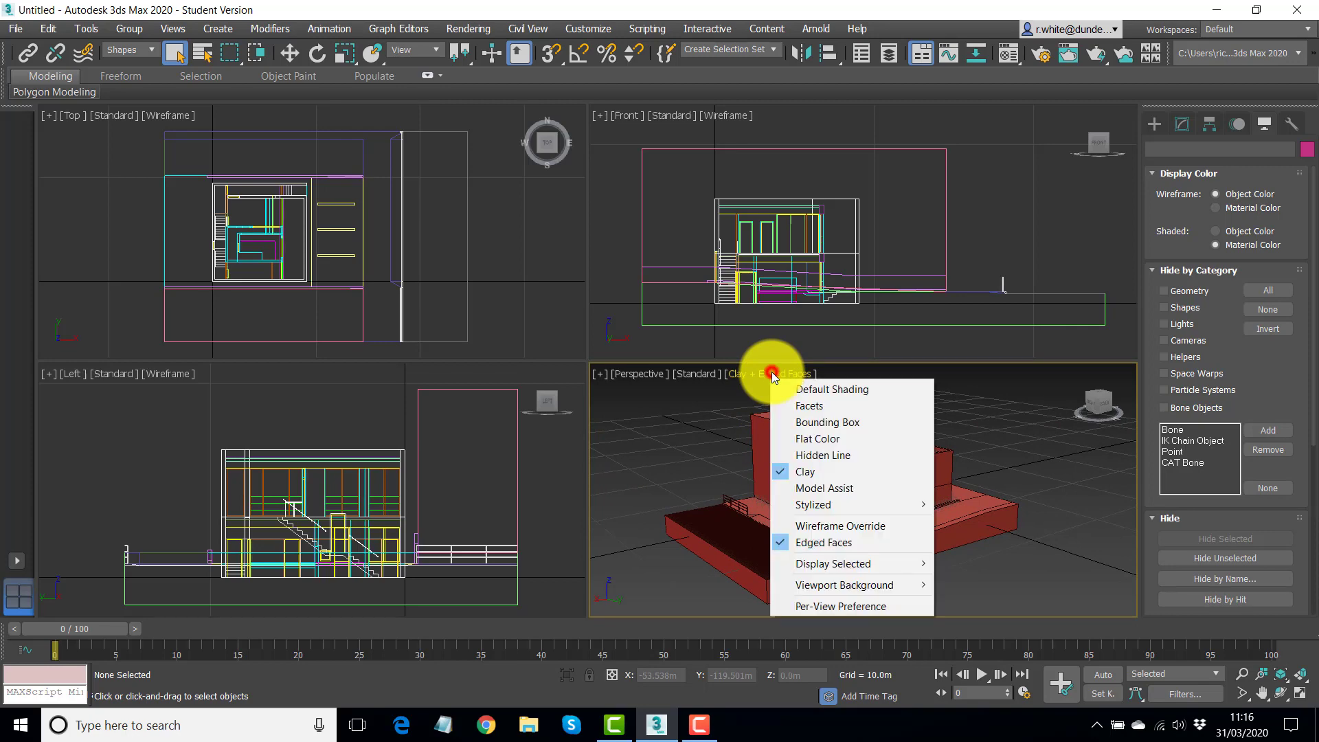
{"action": "left_click", "coordinate": [810, 390]}
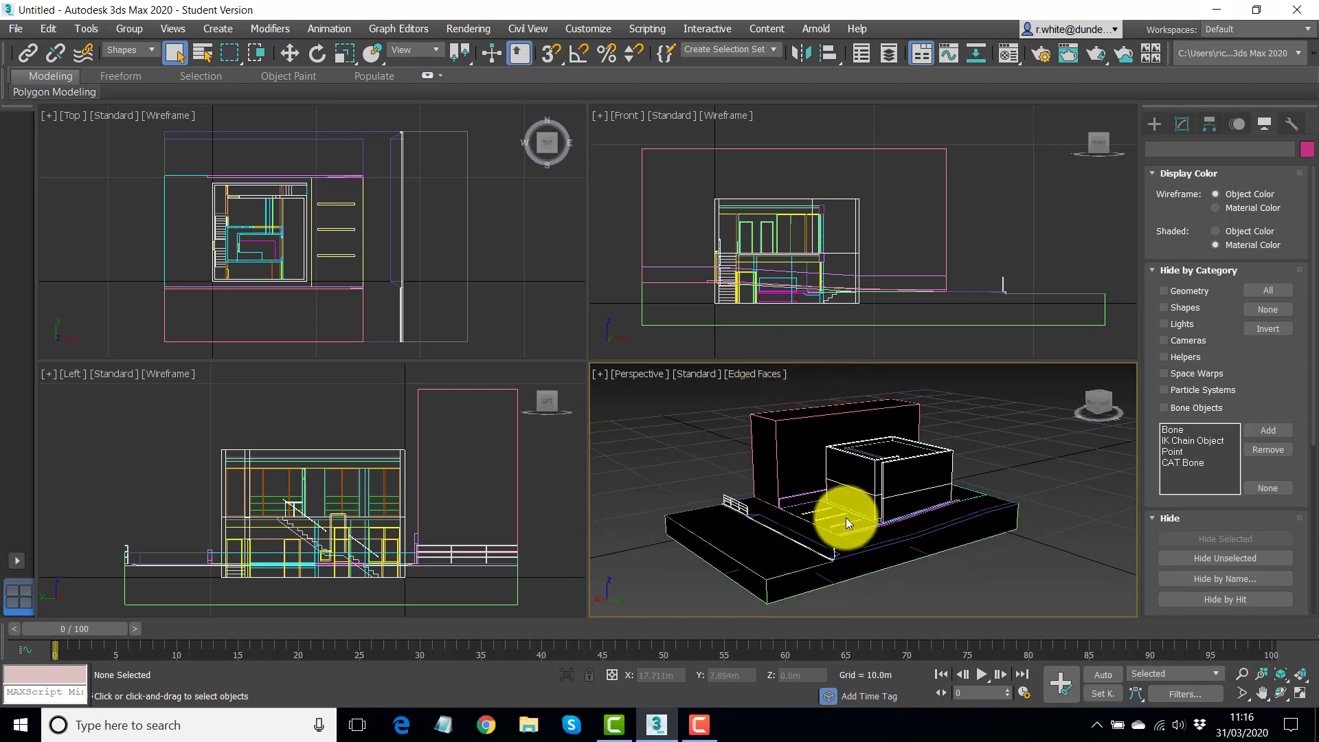